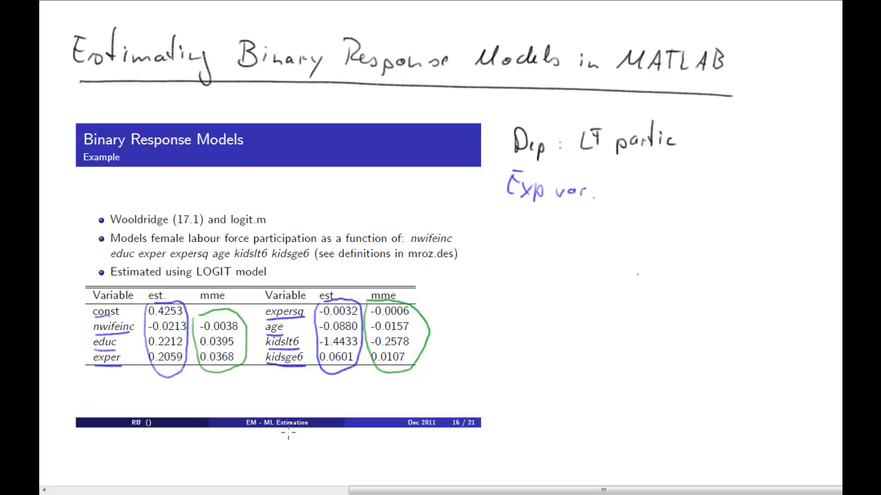
# Step: Switch from the annotated logit slide to MATLAB
pyautogui.hotkey('alt', 'Tab')
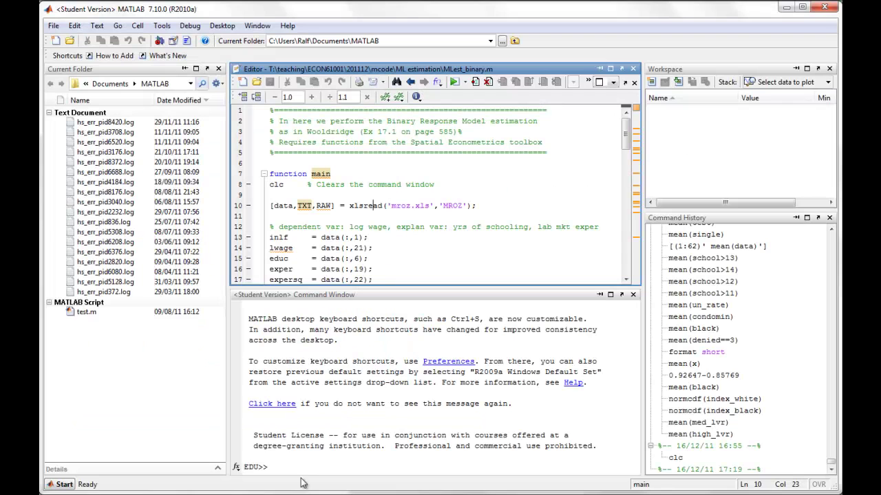
# Step: Set MATLAB's current folder to T:\teaching\ECON61001\201112\mcode\ML estimation from the recent-folders list
pyautogui.click(502, 41)
pyautogui.click(757, 407)
pyautogui.click(491, 41)
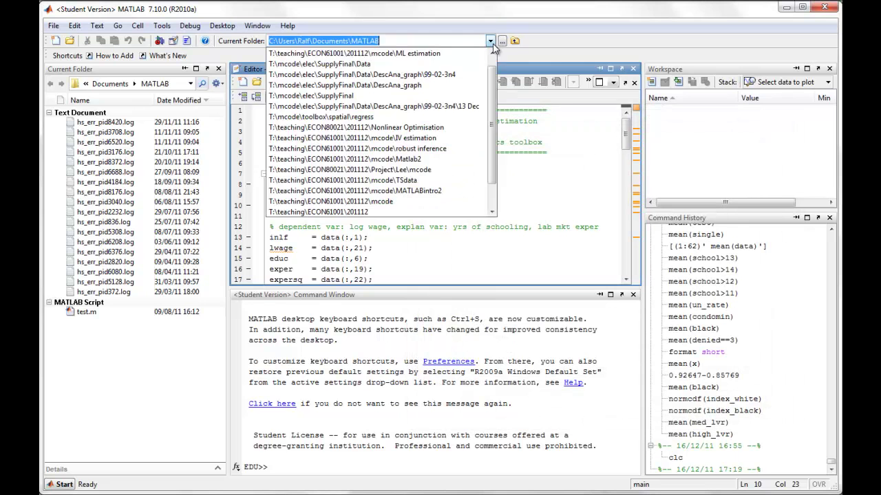
pyautogui.click(456, 53)
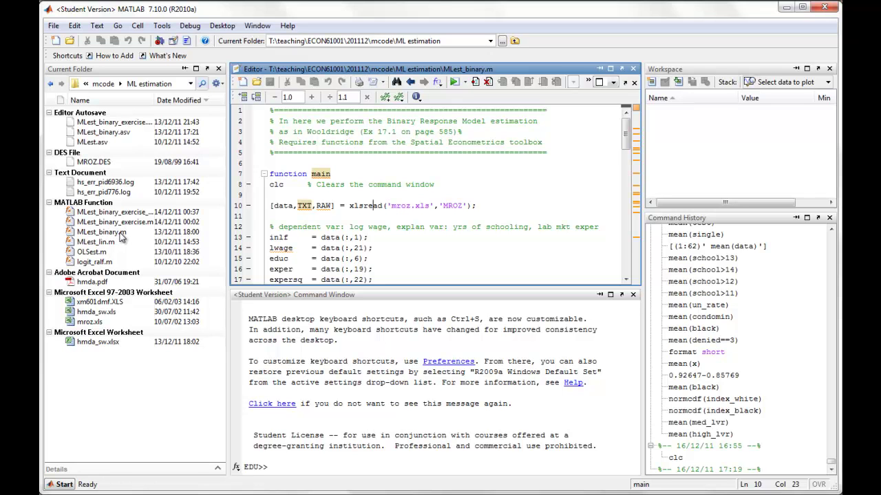
# Step: Enlarge the editor, highlight the Spatial Econometrics toolbox comment, and bring up the drive T: Explorer
pyautogui.click(350, 152)
pyautogui.moveTo(325, 288); pyautogui.dragTo(321, 409)
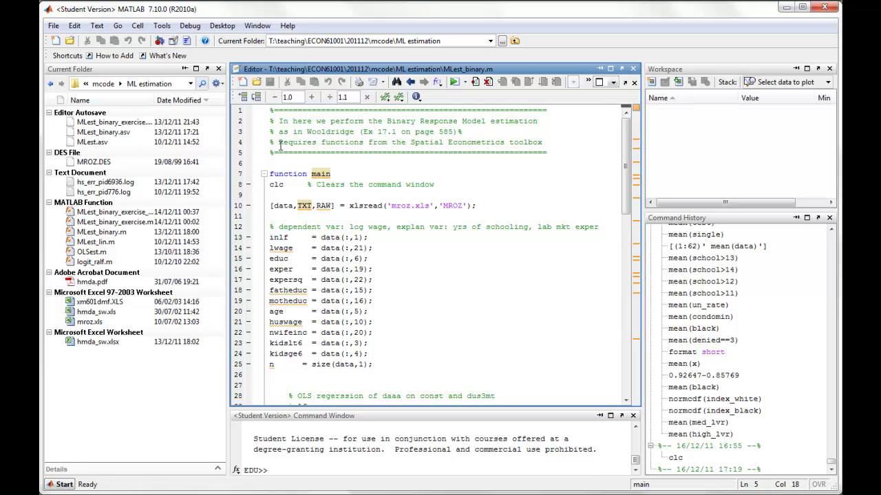
pyautogui.moveTo(279, 144); pyautogui.dragTo(542, 142)
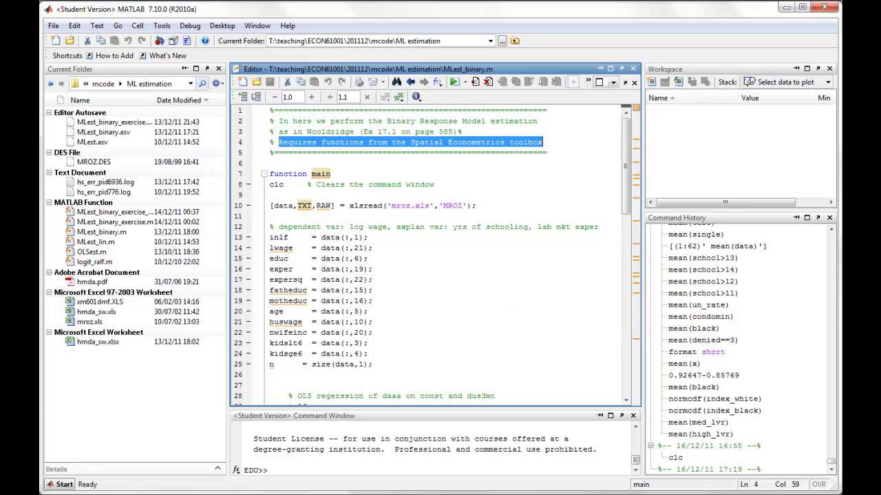
pyautogui.click(157, 476)
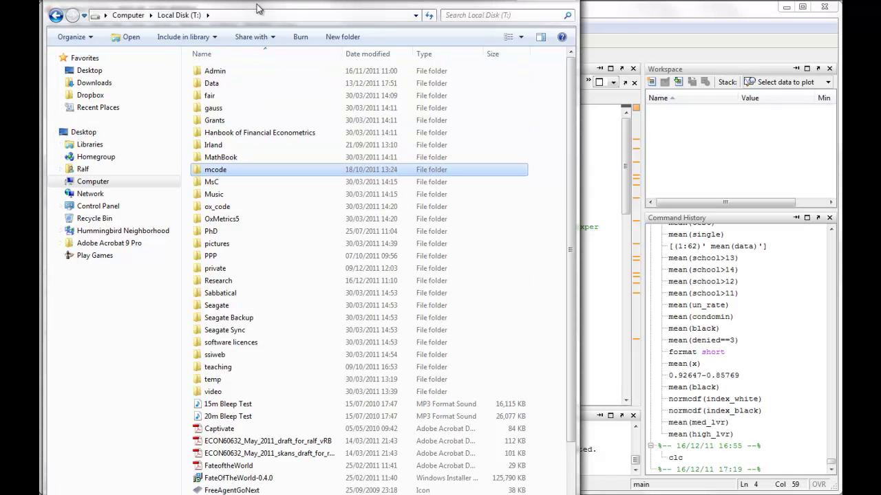
# Step: Browse drive T: through mcode\toolbox into the spatial folder, then return to MATLAB
pyautogui.moveTo(273, 13); pyautogui.dragTo(313, 45)
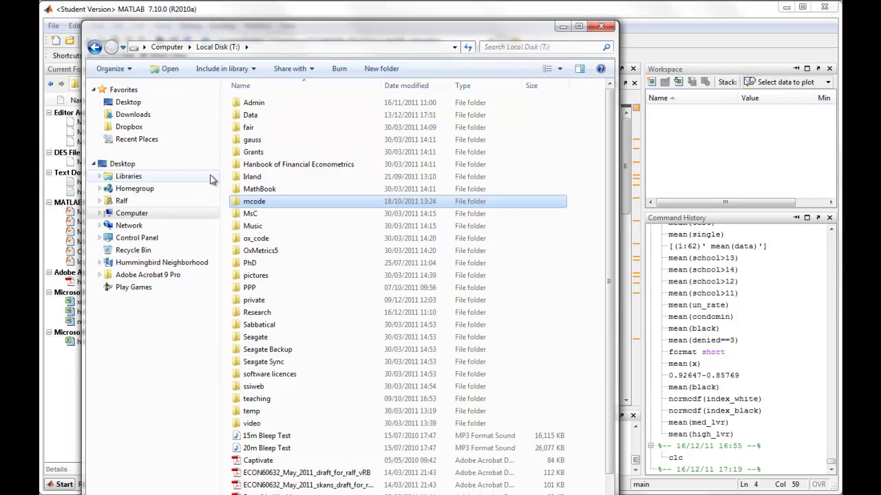
pyautogui.doubleClick(259, 204)
pyautogui.doubleClick(253, 351)
pyautogui.click(255, 116)
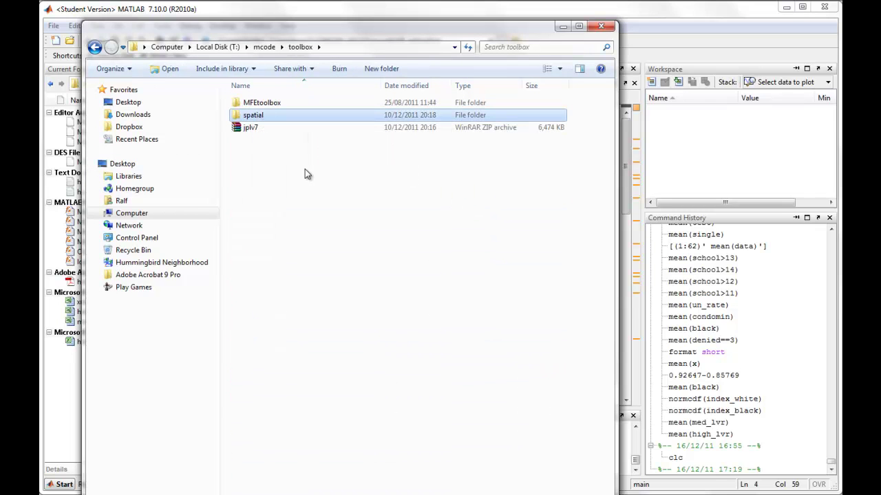
pyautogui.doubleClick(241, 117)
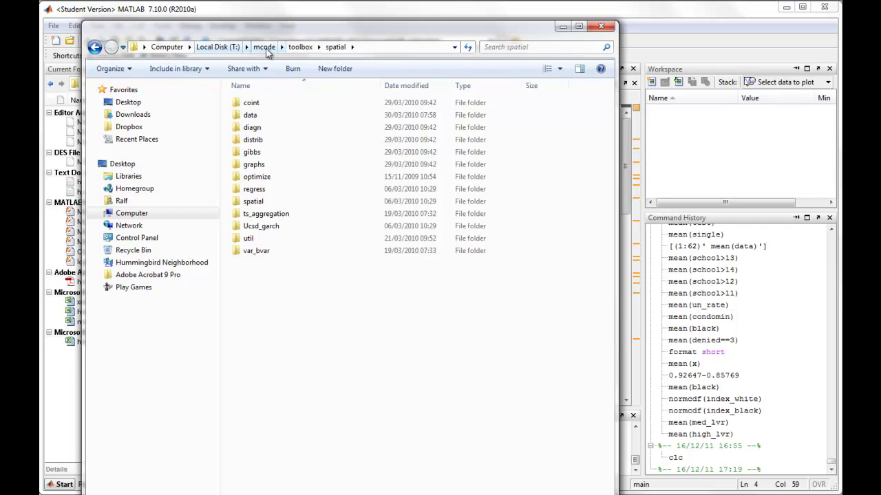
pyautogui.click(302, 46)
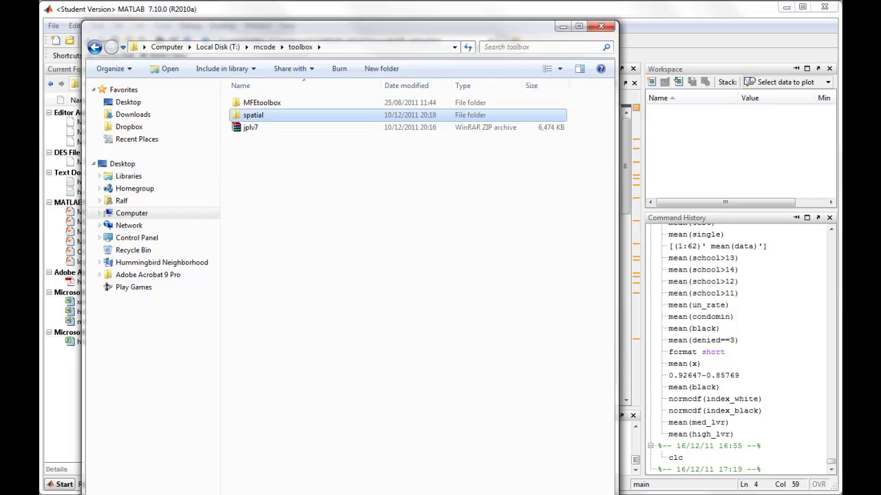
pyautogui.hotkey('alt', 'Tab')
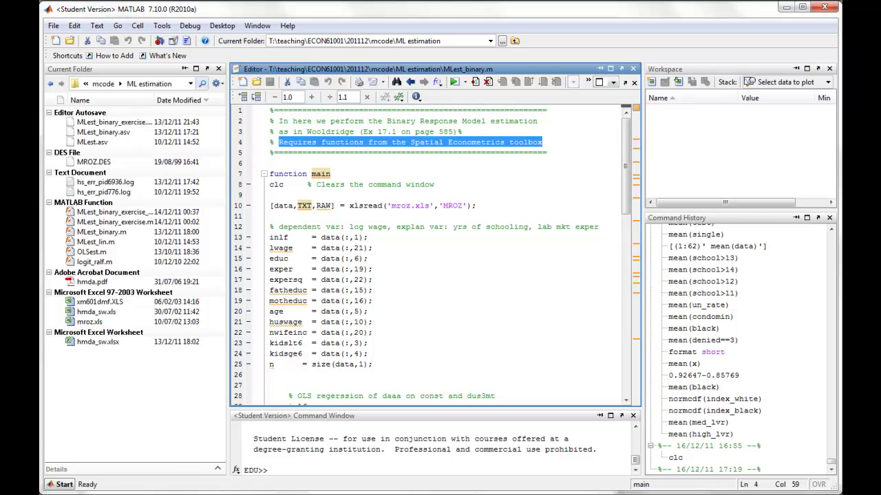
# Step: Run 'help logit' in the Command Window and enlarge it to read the not-found output
pyautogui.click(329, 470)
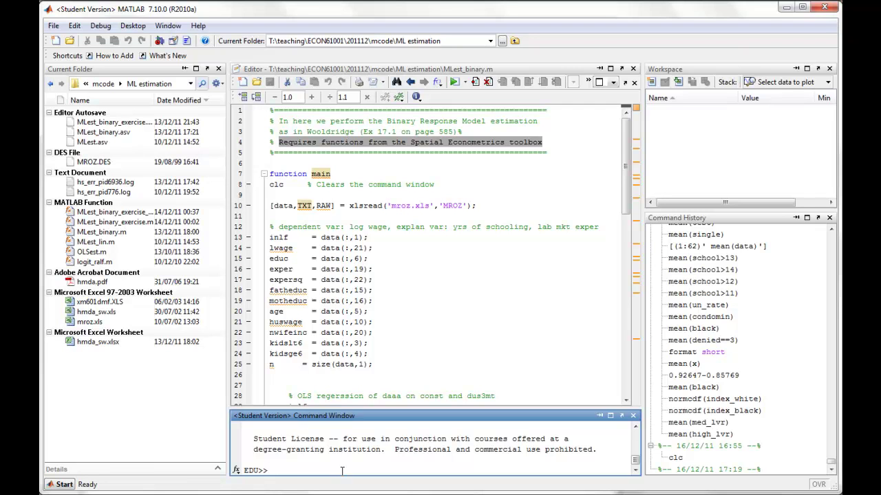
pyautogui.write('ogit')
pyautogui.press('Home')
pyautogui.write('help')
pyautogui.press('Return')
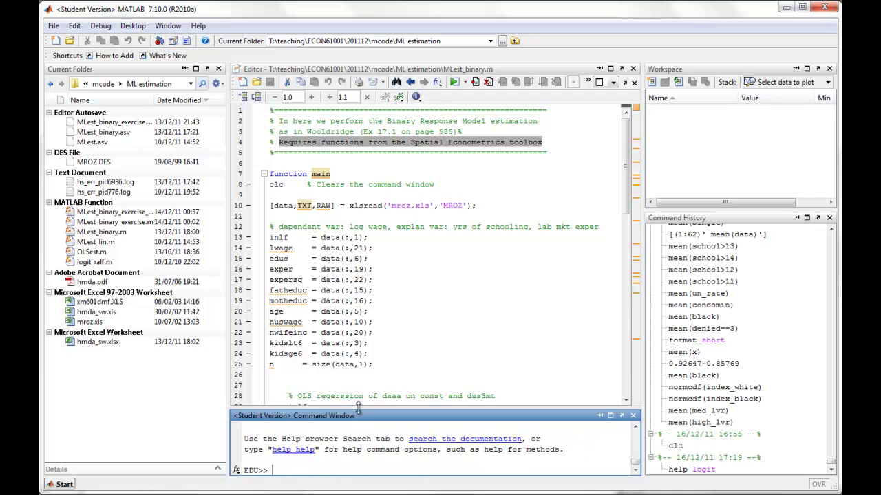
pyautogui.moveTo(358, 409); pyautogui.dragTo(371, 313)
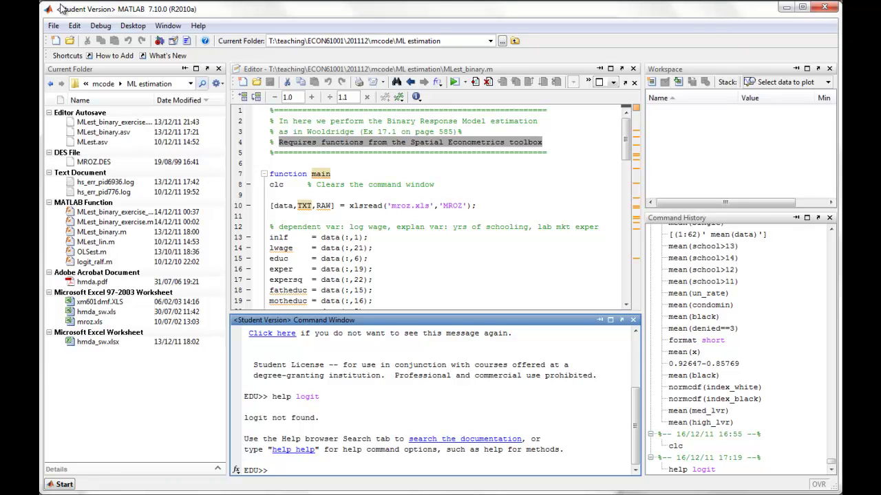
pyautogui.click(54, 26)
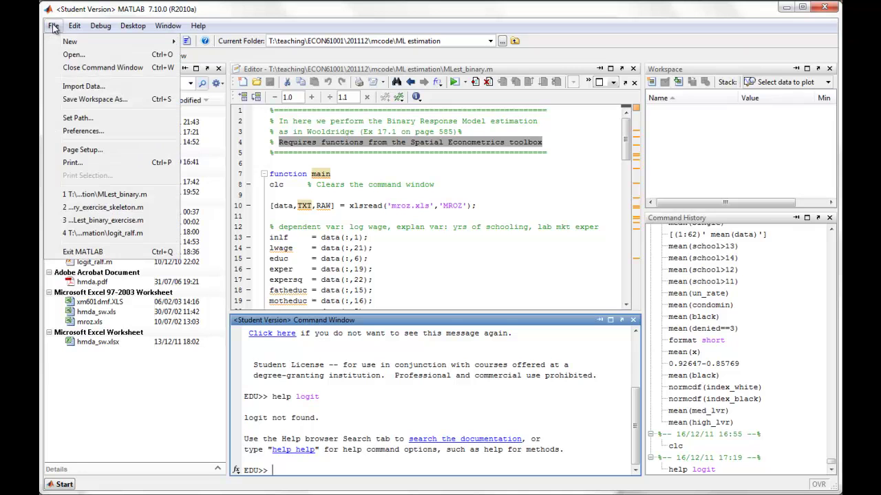
# Step: Bring up File > Set Path, move the dialog left and scroll the search path list
pyautogui.click(78, 118)
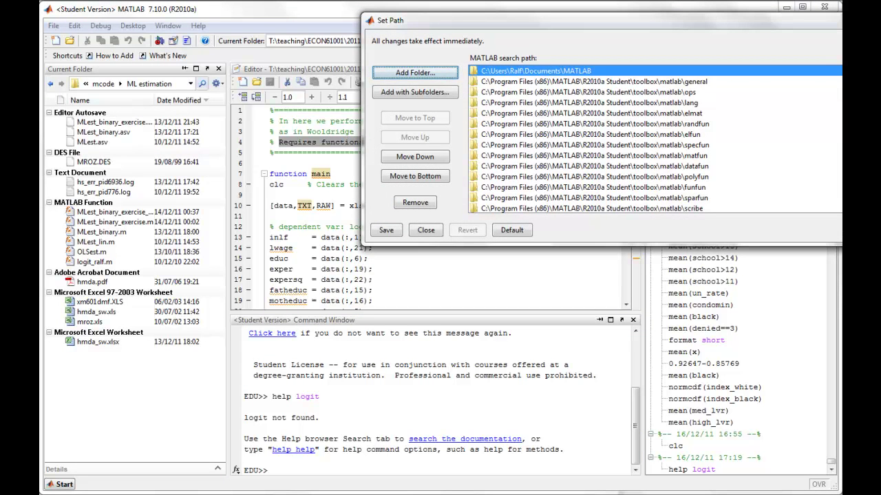
pyautogui.moveTo(733, 26); pyautogui.dragTo(450, 49)
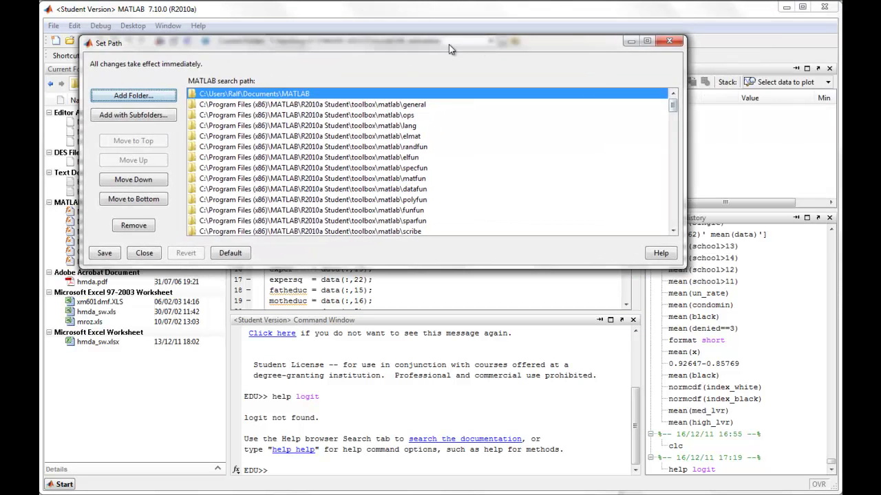
pyautogui.click(673, 127)
pyautogui.moveTo(673, 128); pyautogui.dragTo(672, 100)
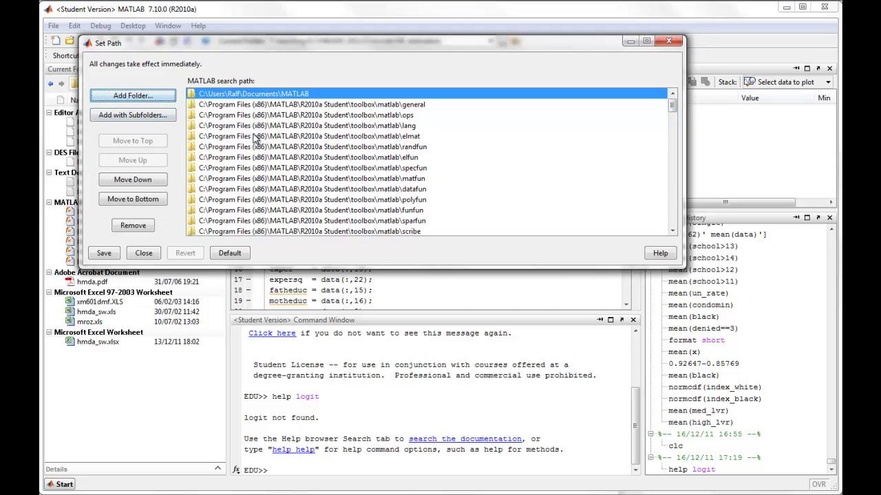
# Step: Start Add with Subfolders and browse the folder tree down to T:\mcode\toolbox
pyautogui.click(127, 117)
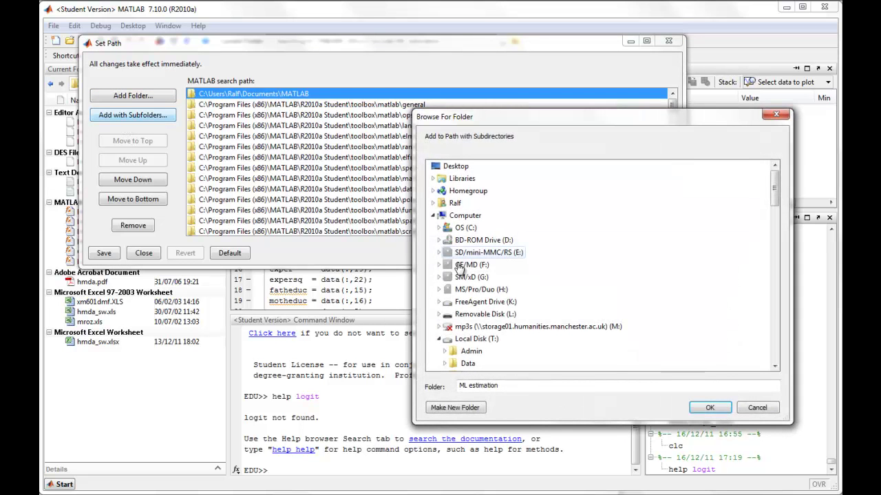
pyautogui.click(774, 368)
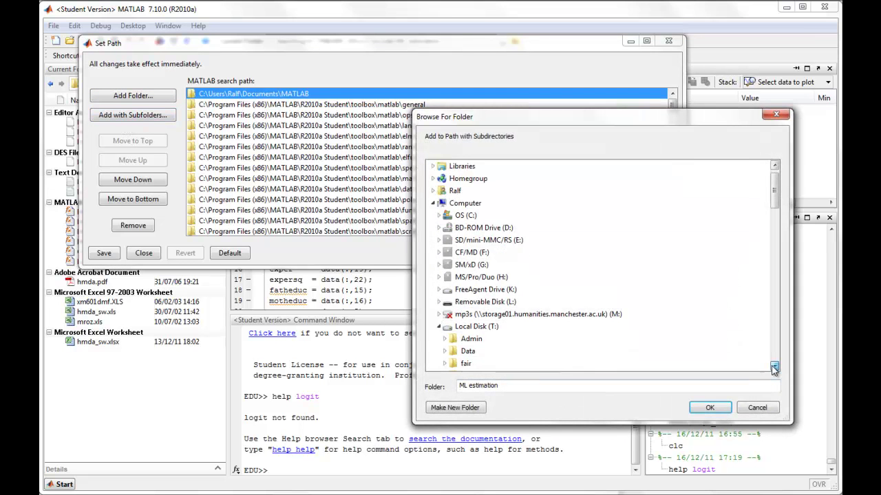
pyautogui.click(774, 368)
pyautogui.click(774, 368)
pyautogui.click(775, 368)
pyautogui.click(774, 368)
pyautogui.click(774, 368)
pyautogui.click(774, 368)
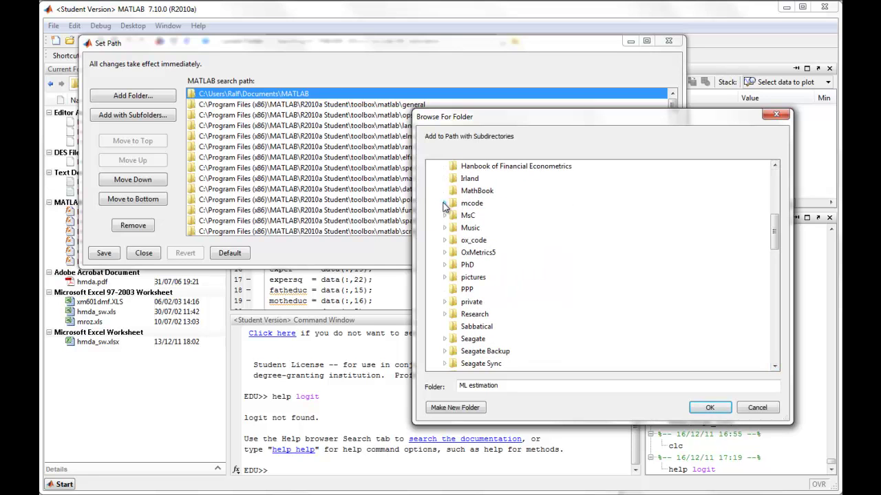
pyautogui.click(444, 203)
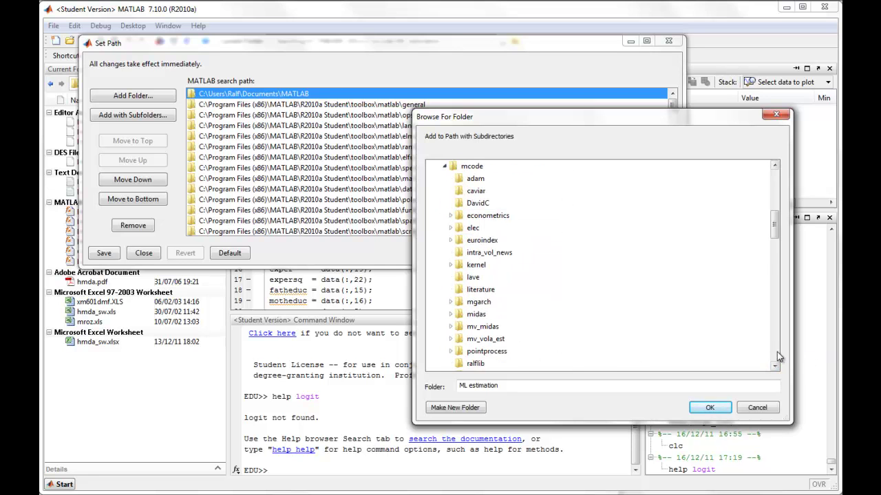
pyautogui.click(777, 352)
pyautogui.doubleClick(475, 229)
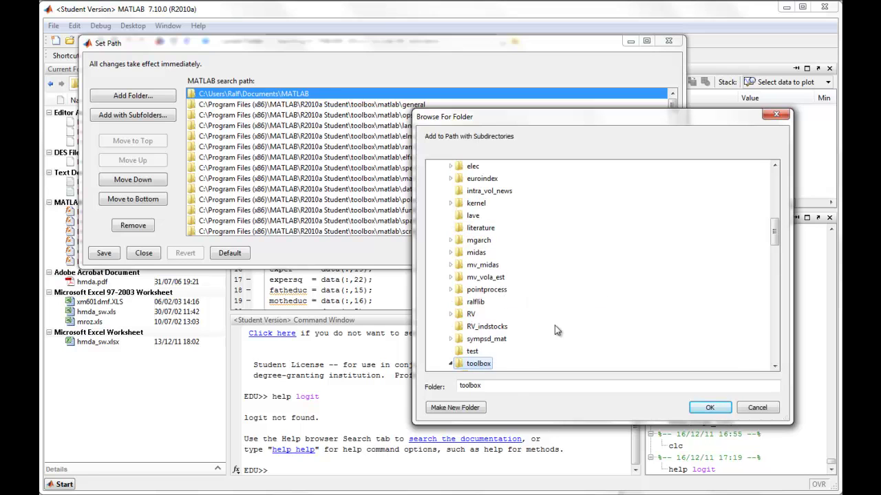
pyautogui.click(774, 367)
pyautogui.click(774, 367)
pyautogui.click(774, 367)
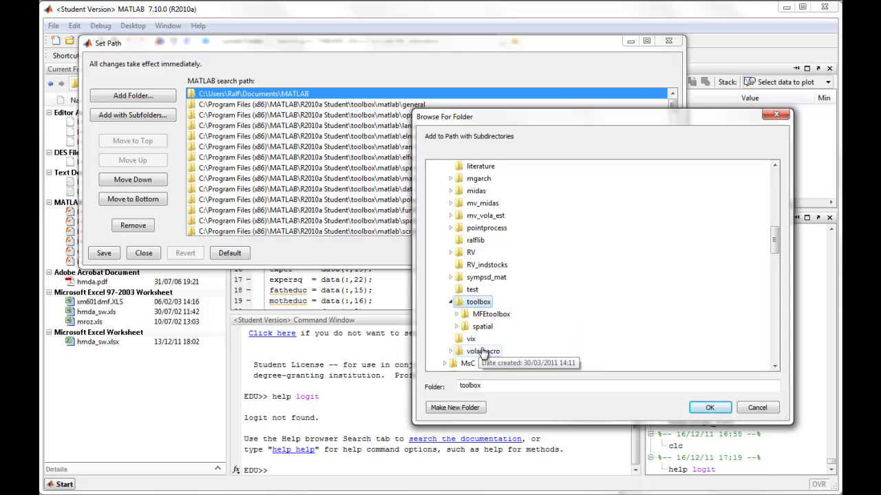
# Step: Add the spatial folder with subfolders, close Set Path, and decline saving the path
pyautogui.click(483, 327)
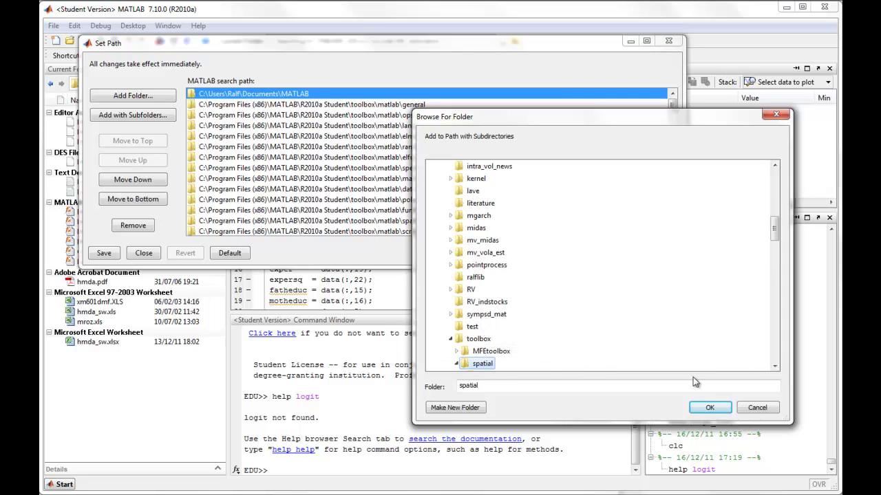
pyautogui.click(711, 406)
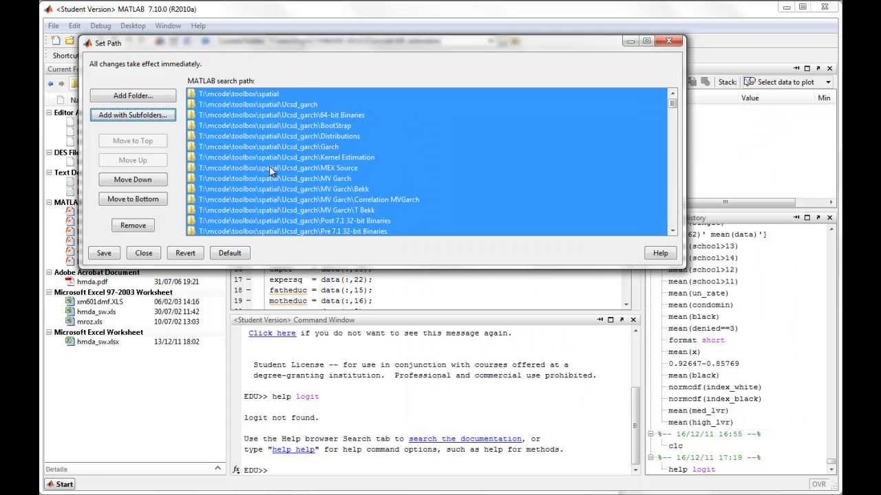
pyautogui.click(146, 254)
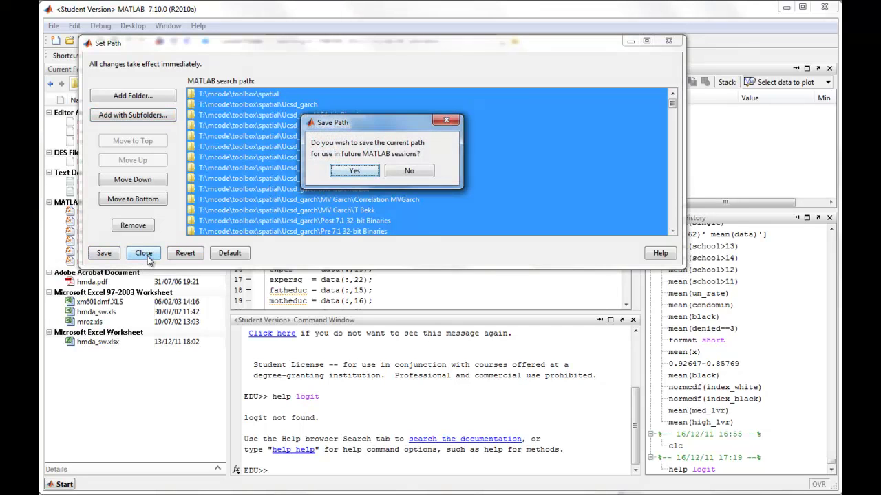
pyautogui.click(407, 173)
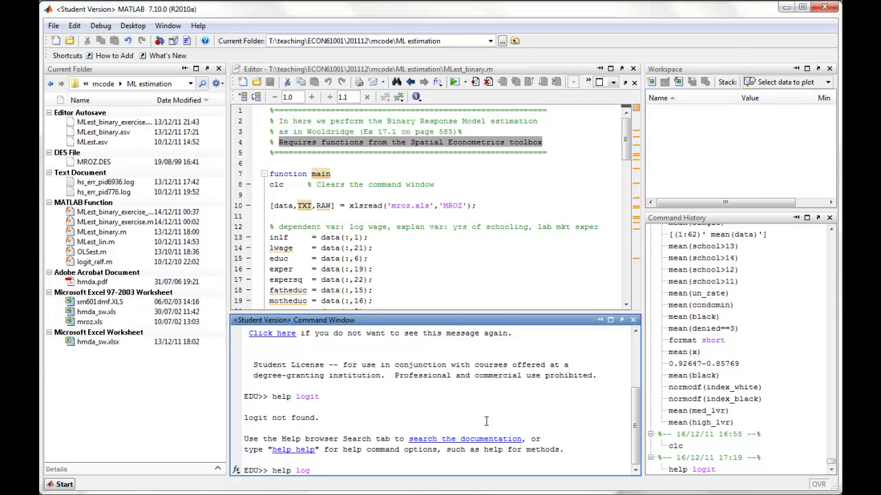
# Step: Rerun help logit and enlarge the Command Window to read the Logit Regression documentation
pyautogui.press('Return')
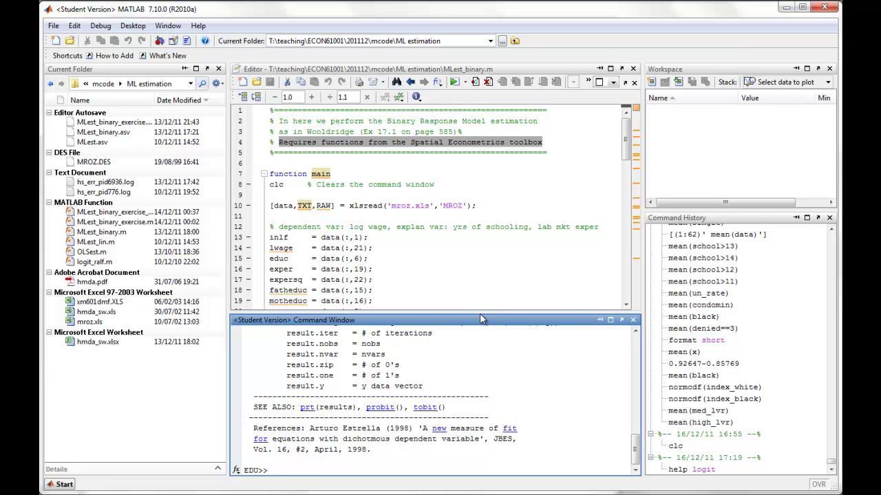
pyautogui.moveTo(483, 311); pyautogui.dragTo(483, 183)
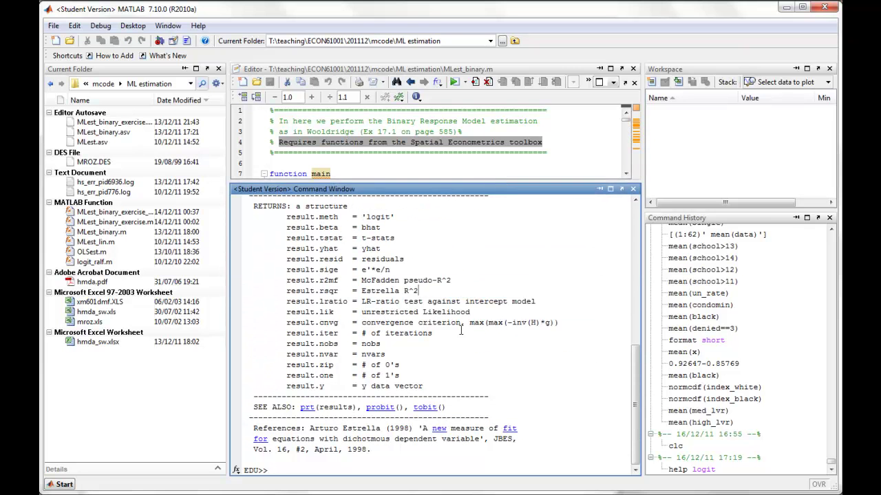
pyautogui.scroll(3, 446, 365)
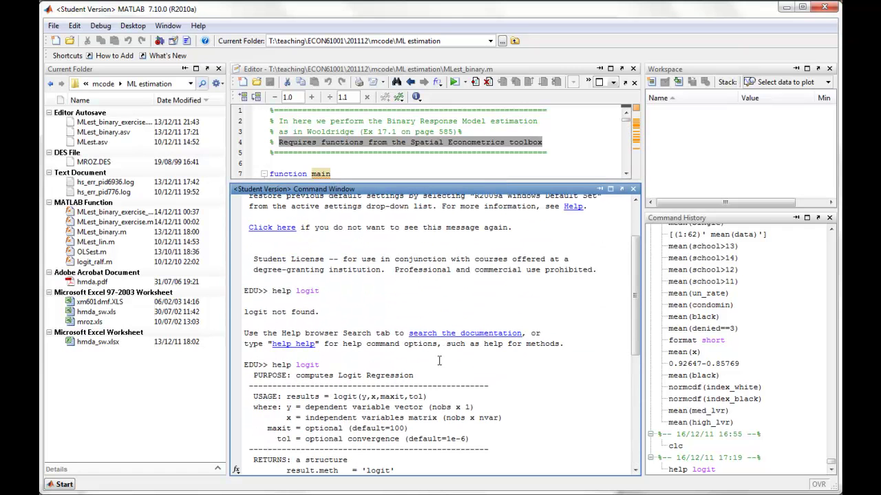
pyautogui.scroll(-1, 439, 361)
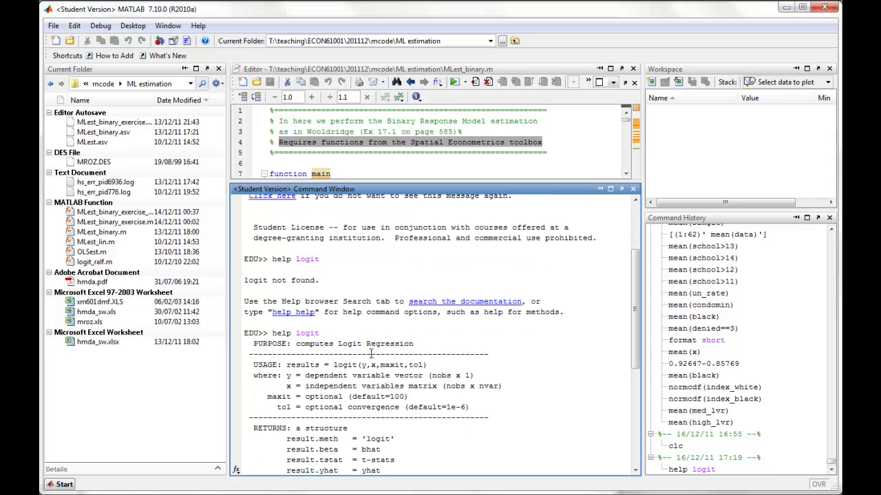
pyautogui.moveTo(307, 365); pyautogui.dragTo(312, 365)
pyautogui.scroll(-1, 321, 365)
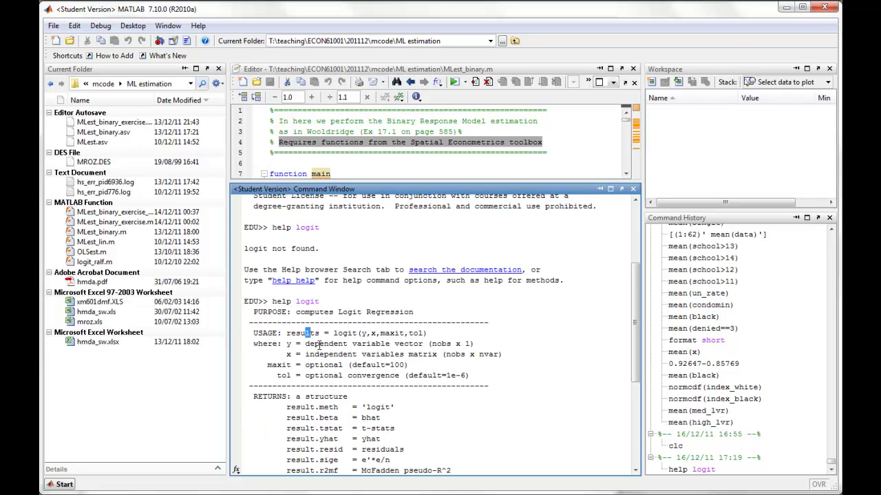
# Step: Highlight results = logit(y,x,maxit,tol) and its x, maxit and tol arguments, noting the optional ones
pyautogui.moveTo(335, 333); pyautogui.dragTo(429, 333)
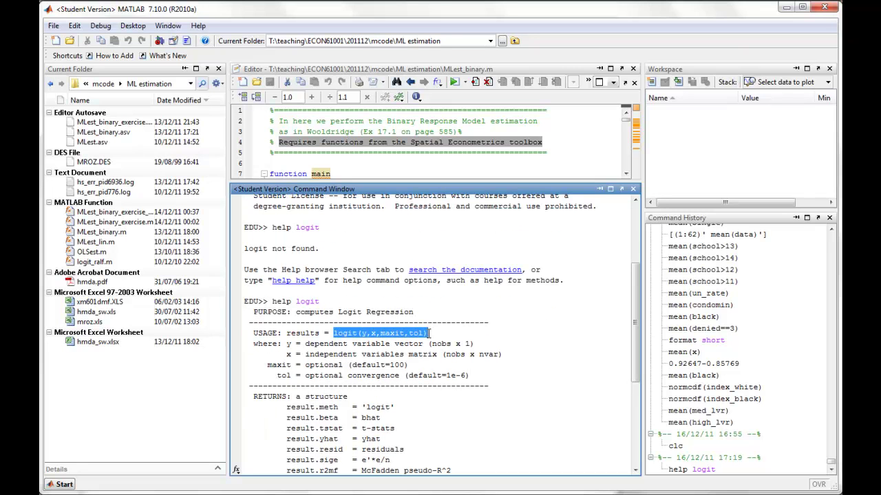
pyautogui.click(367, 335)
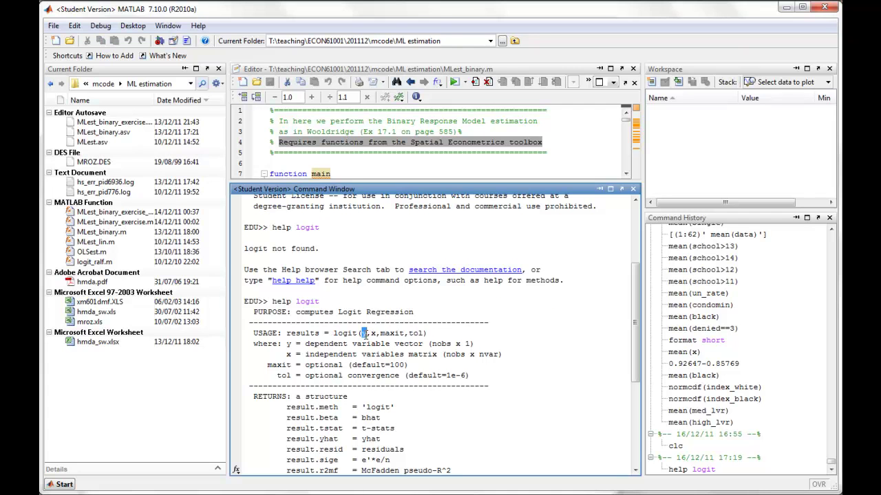
pyautogui.doubleClick(374, 334)
pyautogui.scroll(-1, 413, 381)
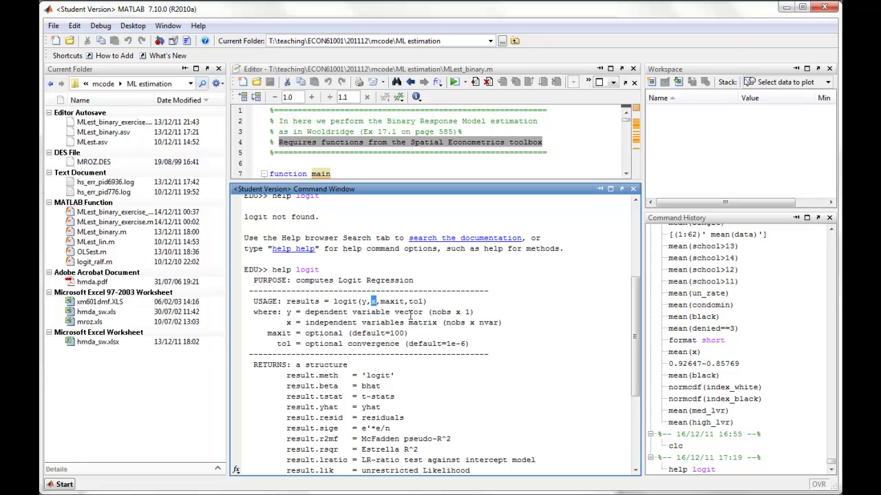
pyautogui.doubleClick(386, 303)
pyautogui.click(412, 302)
pyautogui.doubleClick(412, 301)
pyautogui.doubleClick(326, 333)
pyautogui.doubleClick(327, 344)
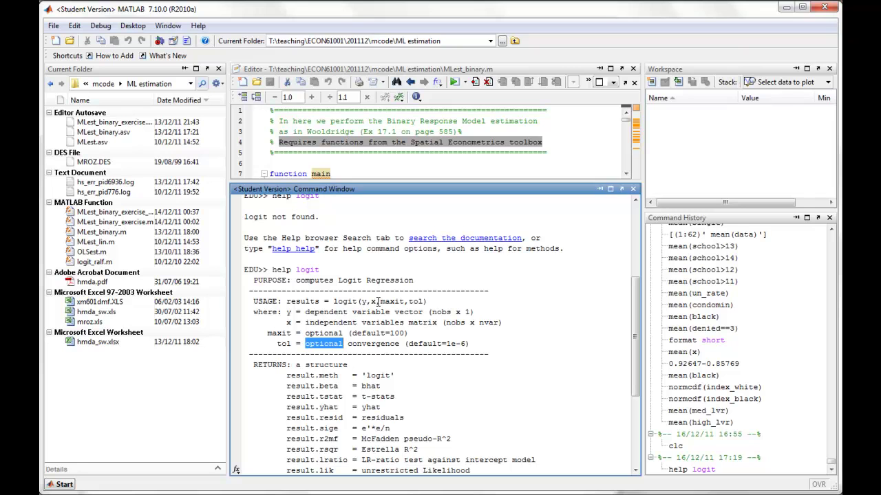
# Step: Highlight that logit returns its output as a results structure
pyautogui.doubleClick(300, 302)
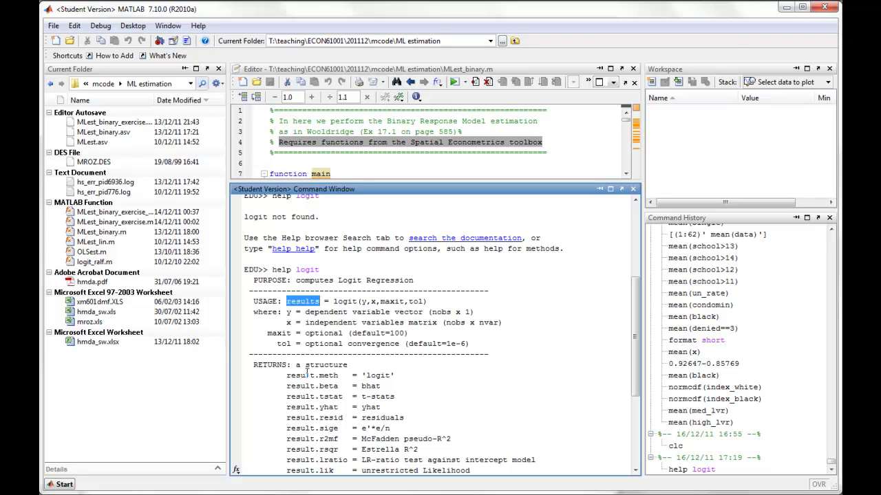
pyautogui.moveTo(296, 365); pyautogui.dragTo(349, 368)
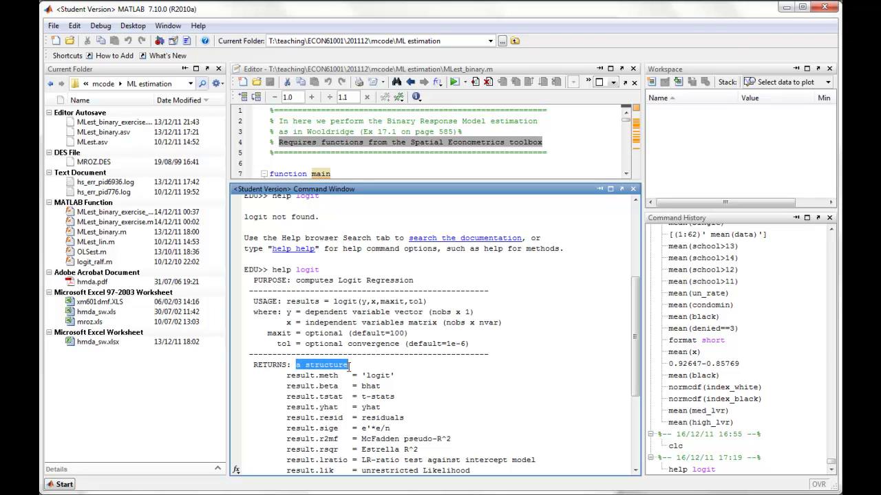
pyautogui.click(345, 396)
pyautogui.scroll(-3, 346, 396)
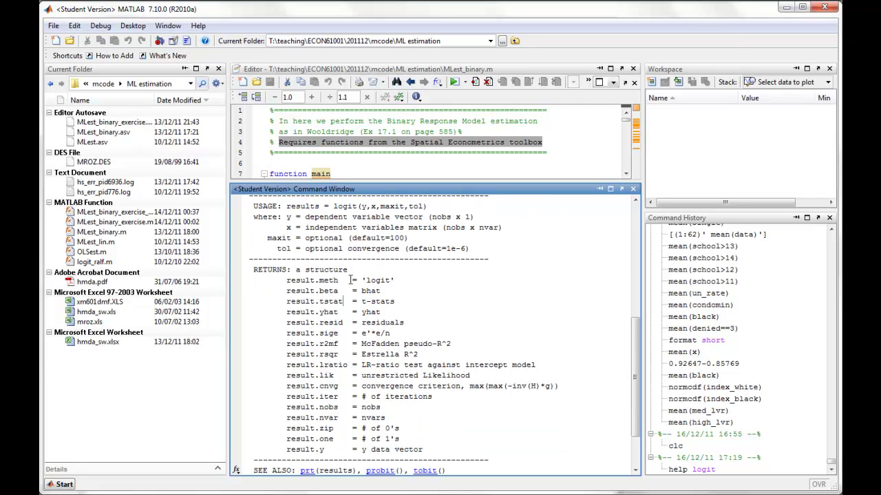
# Step: Highlight the result.beta (bhat) and tstat fields, then give MLest_binary.m its own editor window
pyautogui.doubleClick(303, 291)
pyautogui.moveTo(315, 294); pyautogui.dragTo(338, 293)
pyautogui.doubleClick(371, 293)
pyautogui.doubleClick(333, 303)
pyautogui.click(303, 308)
pyautogui.moveTo(423, 181); pyautogui.dragTo(425, 312)
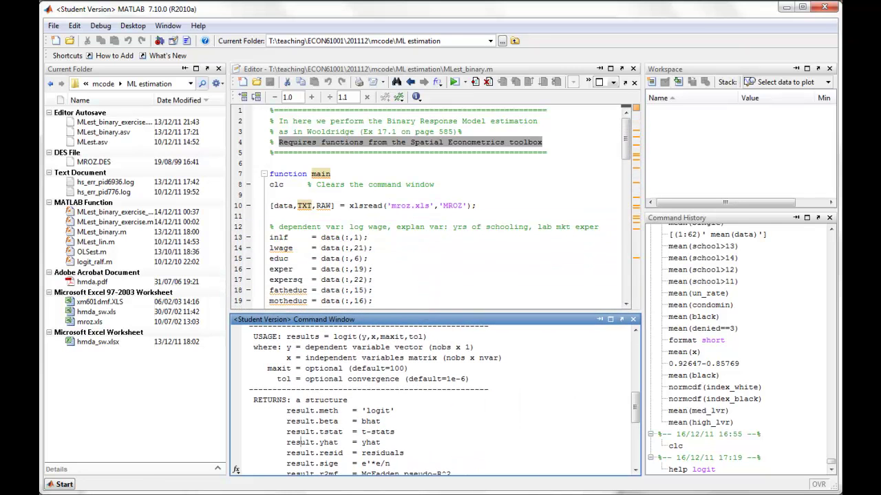
pyautogui.click(623, 71)
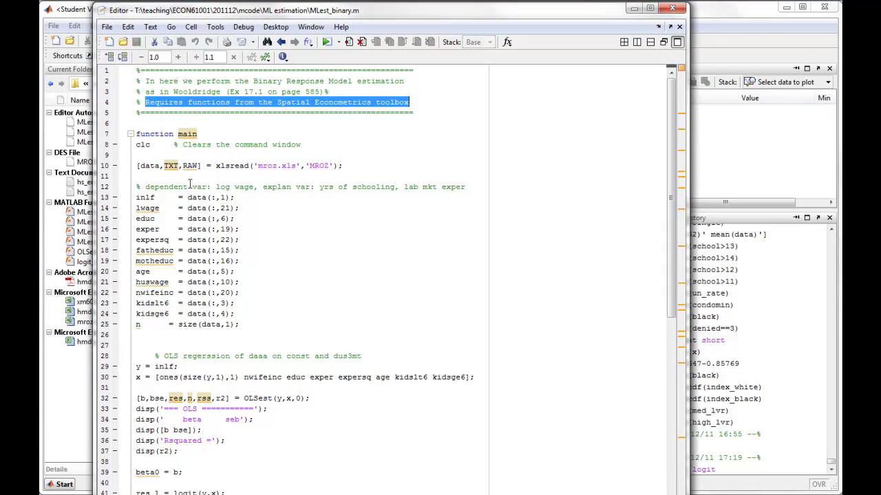
# Step: Reposition and enlarge the Editor window, pointing out the educ, age and size(data) lines 15–25
pyautogui.click(191, 186)
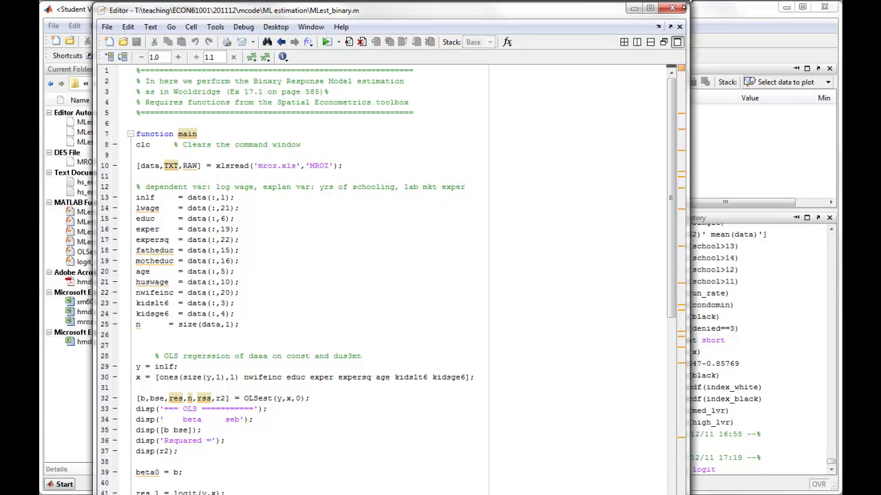
pyautogui.moveTo(683, 5); pyautogui.dragTo(473, 16)
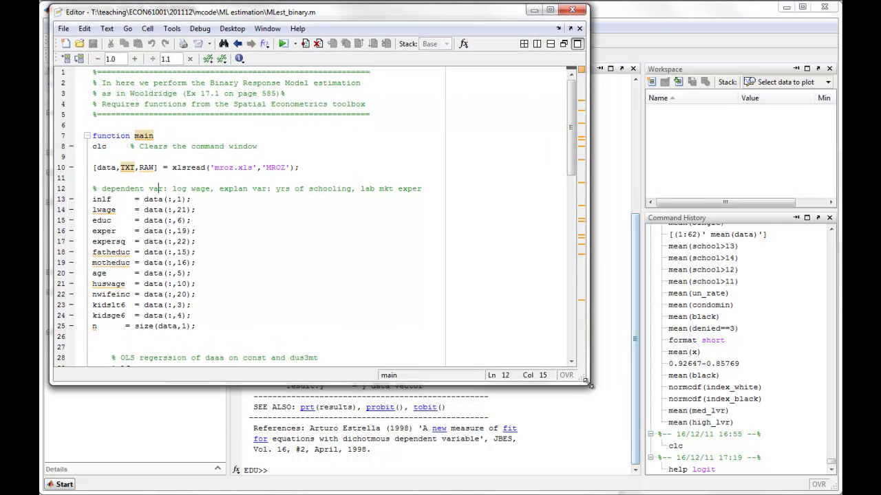
pyautogui.moveTo(589, 389); pyautogui.dragTo(722, 454)
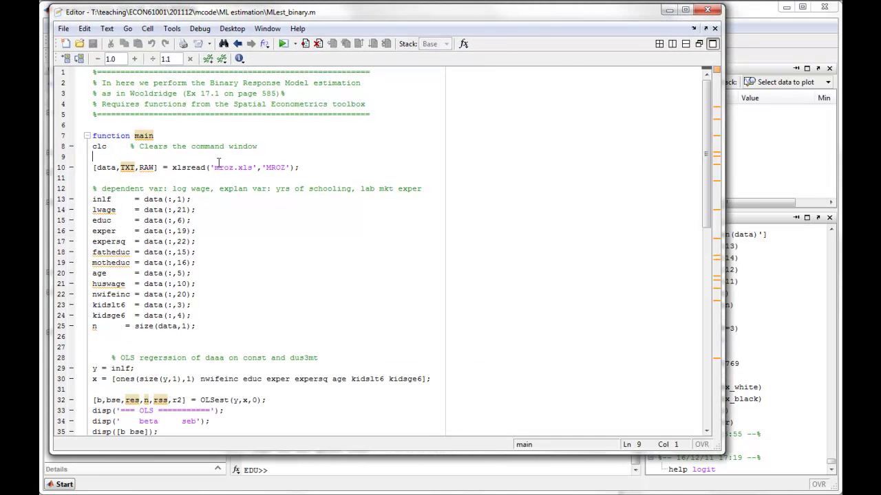
pyautogui.click(200, 167)
pyautogui.click(148, 221)
pyautogui.scroll(-1, 106, 303)
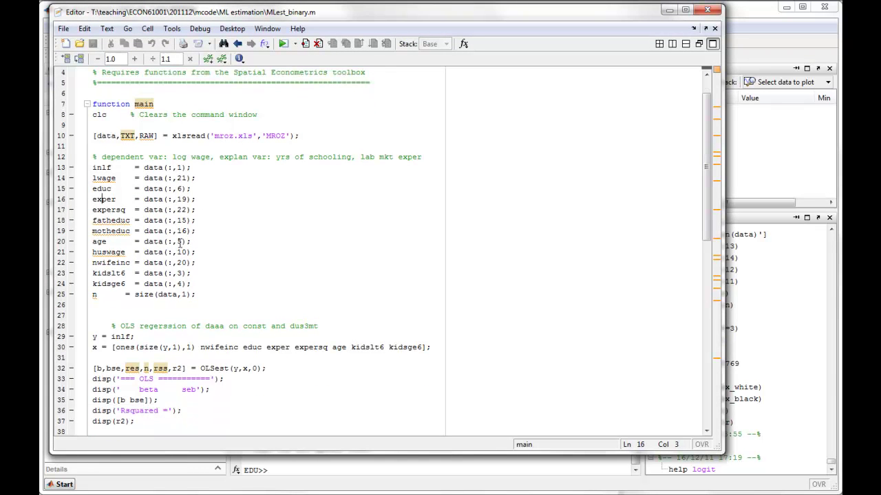
pyautogui.click(178, 242)
pyautogui.doubleClick(168, 295)
pyautogui.click(146, 336)
pyautogui.scroll(-1, 188, 309)
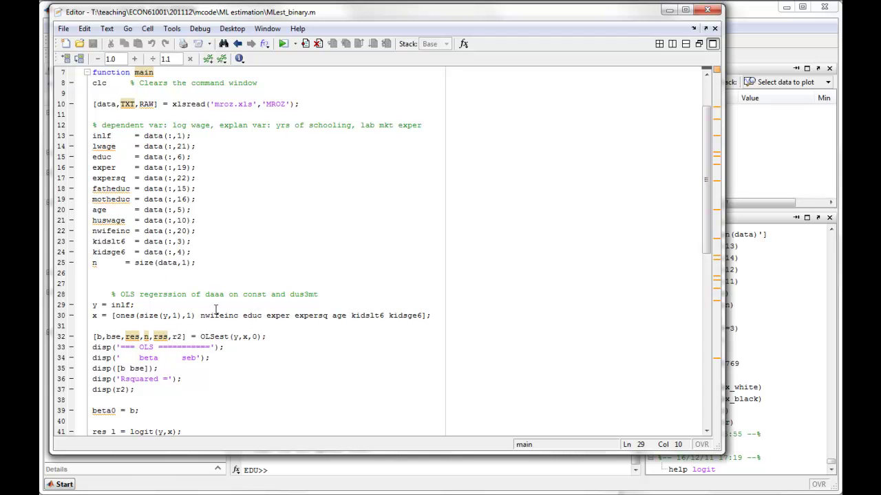
pyautogui.scroll(-1, 262, 294)
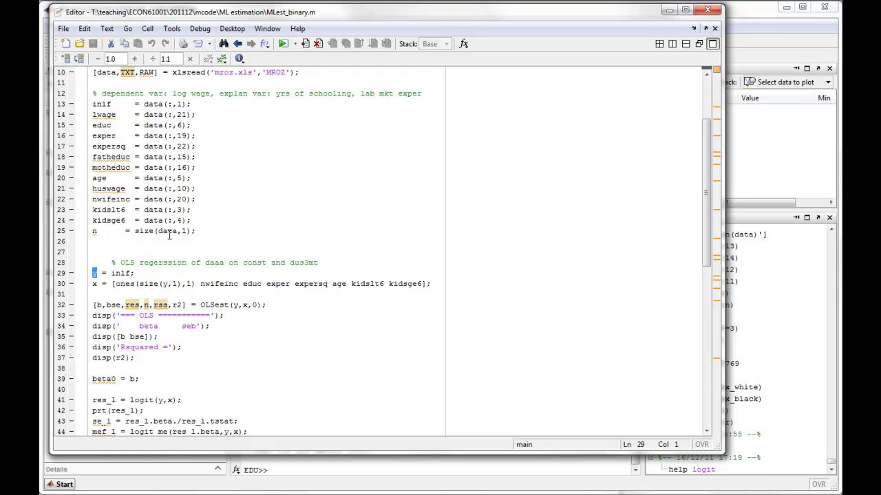
pyautogui.moveTo(120, 273); pyautogui.dragTo(127, 273)
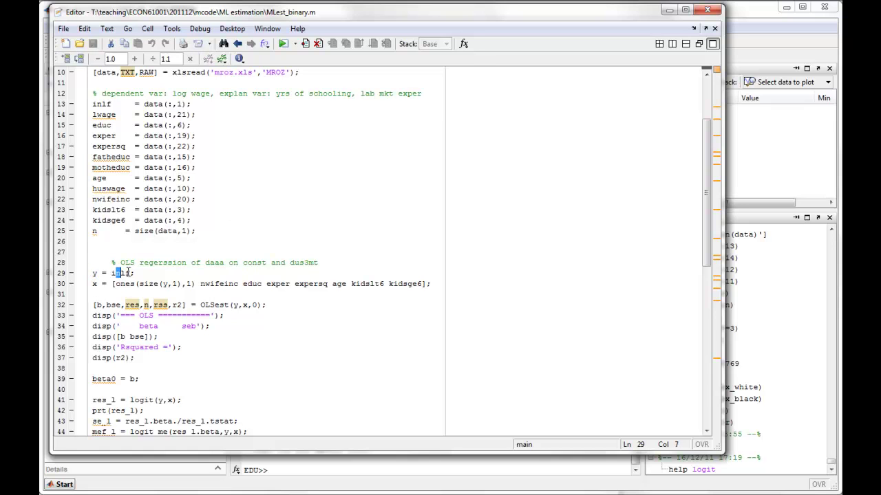
pyautogui.doubleClick(102, 104)
pyautogui.moveTo(115, 284); pyautogui.dragTo(272, 292)
pyautogui.click(200, 290)
pyautogui.hotkey('shift', 'Left')
pyautogui.hotkey('shift', 'Left')
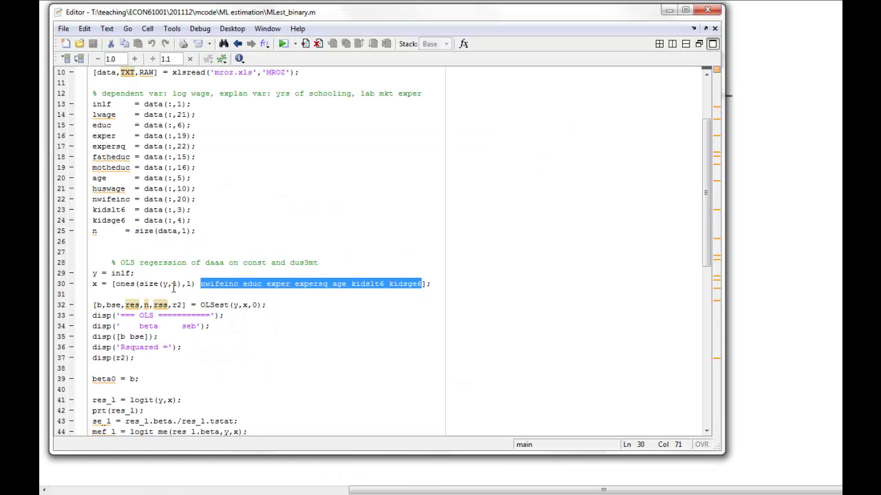
pyautogui.moveTo(275, 305); pyautogui.dragTo(92, 311)
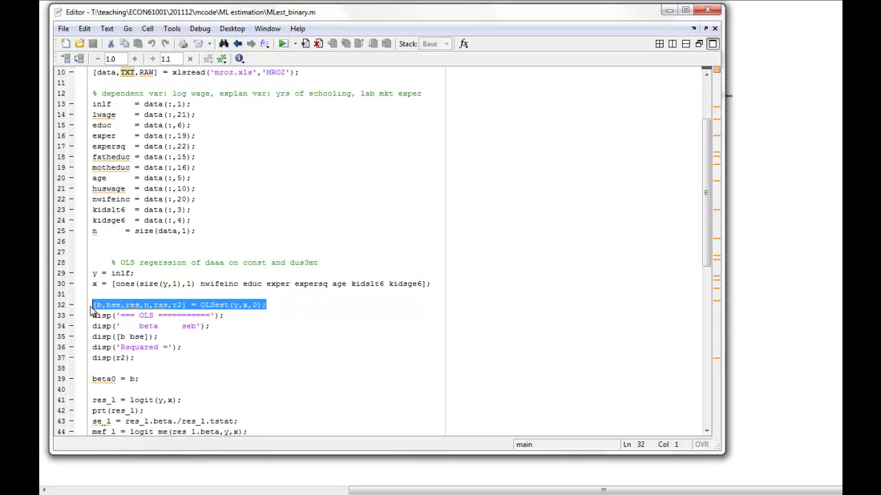
# Step: Run the script to a line-39 breakpoint and review the printed OLS beta, seb and R-squared 0.2642
pyautogui.click(71, 380)
pyautogui.click(282, 44)
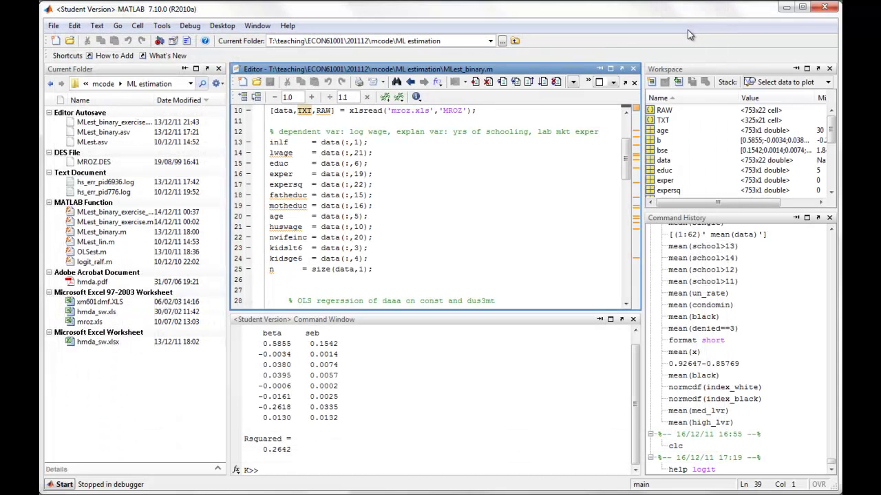
pyautogui.click(703, 29)
pyautogui.click(336, 397)
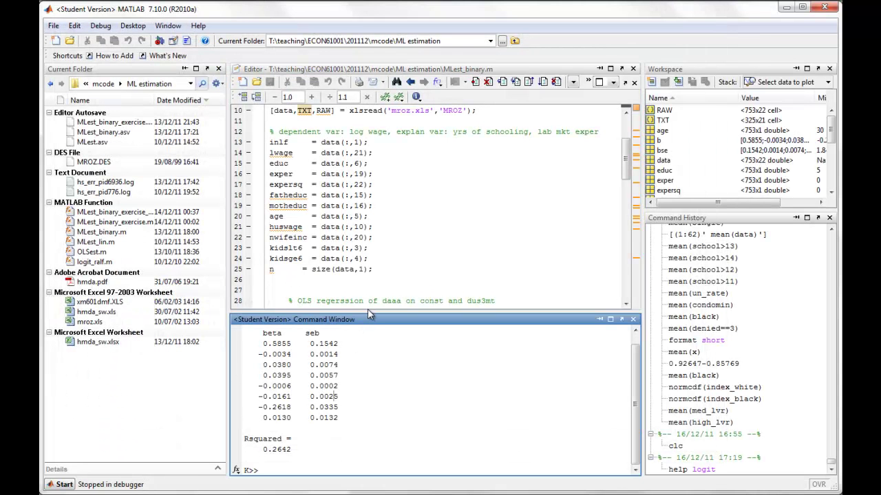
pyautogui.moveTo(367, 310); pyautogui.dragTo(402, 211)
pyautogui.moveTo(253, 252); pyautogui.dragTo(234, 338)
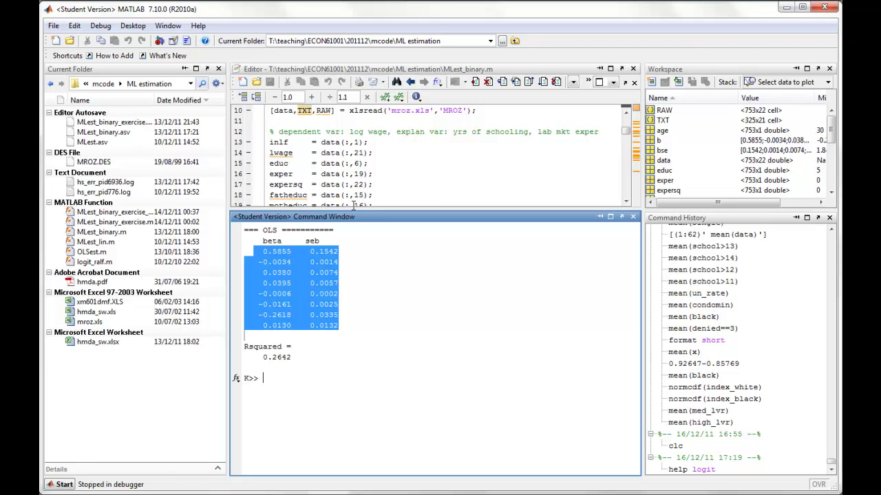
pyautogui.moveTo(353, 211); pyautogui.dragTo(355, 330)
# Step: Review the logit call on line 41 and the lines defining y and the regressor matrix x
pyautogui.click(377, 290)
pyautogui.scroll(-4, 374, 285)
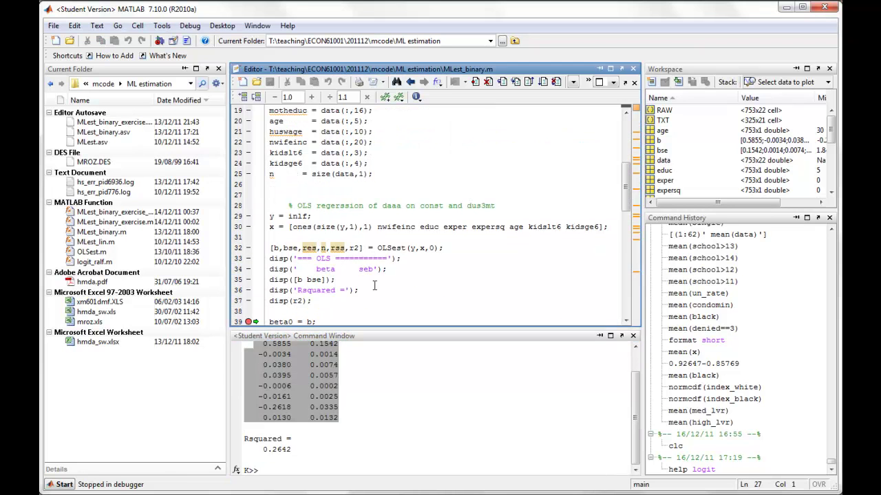
pyautogui.scroll(-1, 374, 278)
pyautogui.click(333, 279)
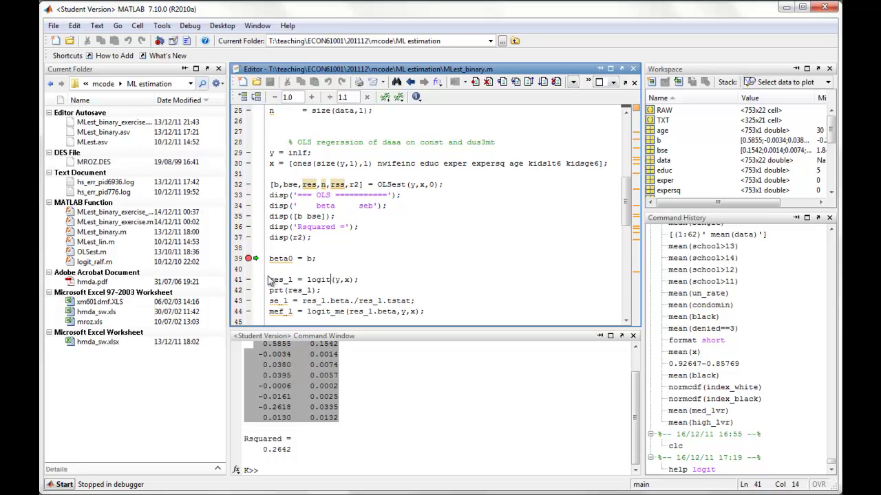
pyautogui.moveTo(269, 279); pyautogui.dragTo(373, 281)
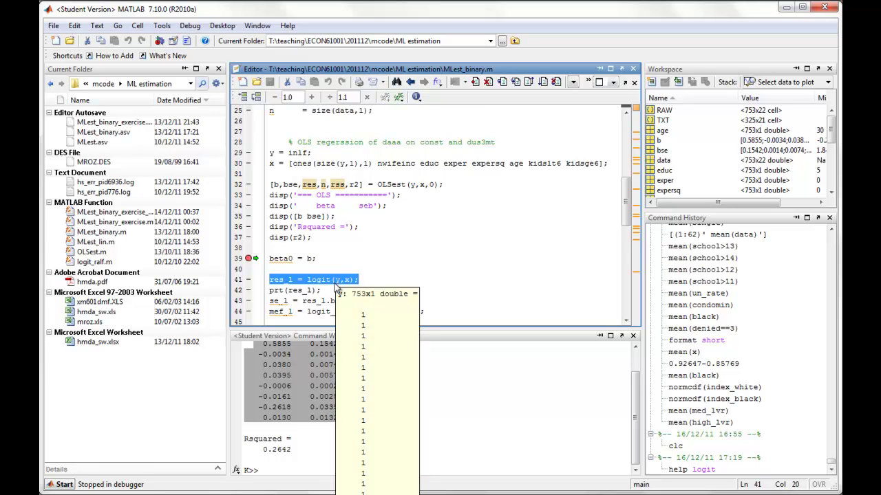
pyautogui.click(335, 280)
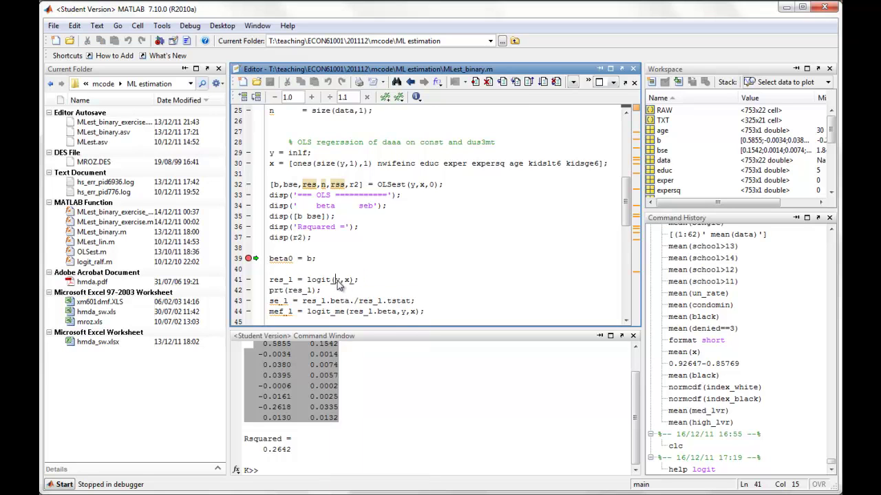
pyautogui.tripleClick(282, 153)
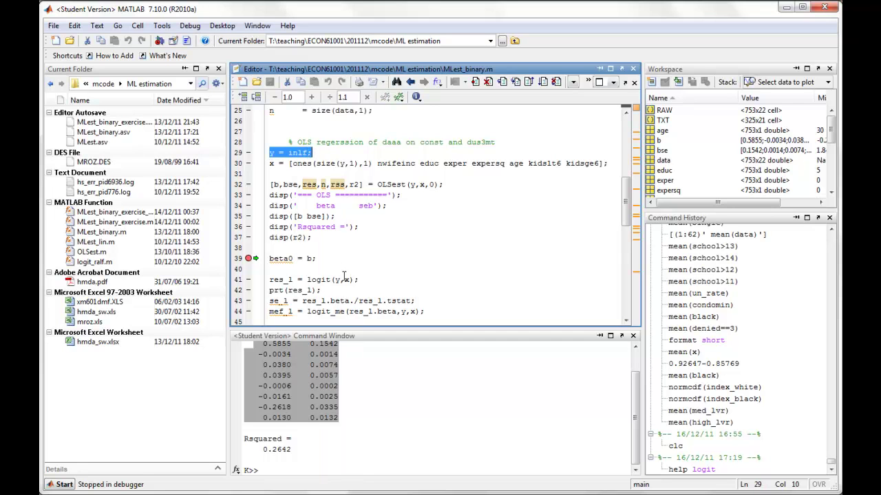
pyautogui.click(346, 279)
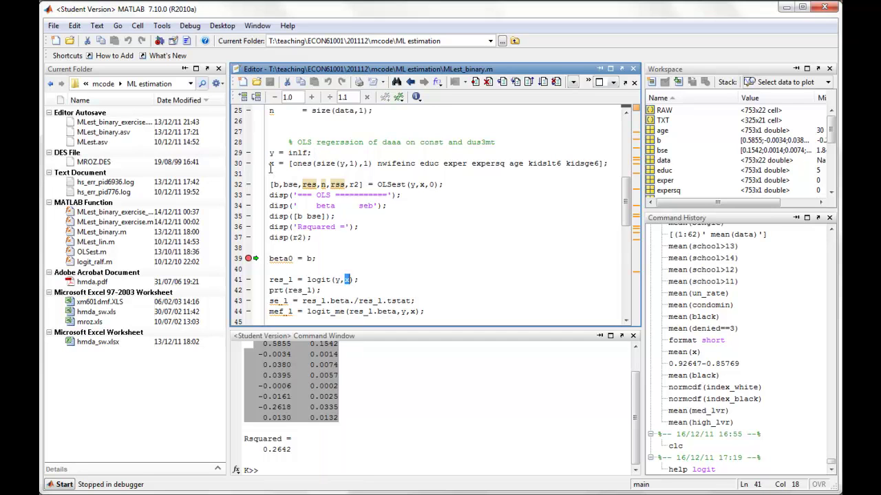
pyautogui.click(268, 165)
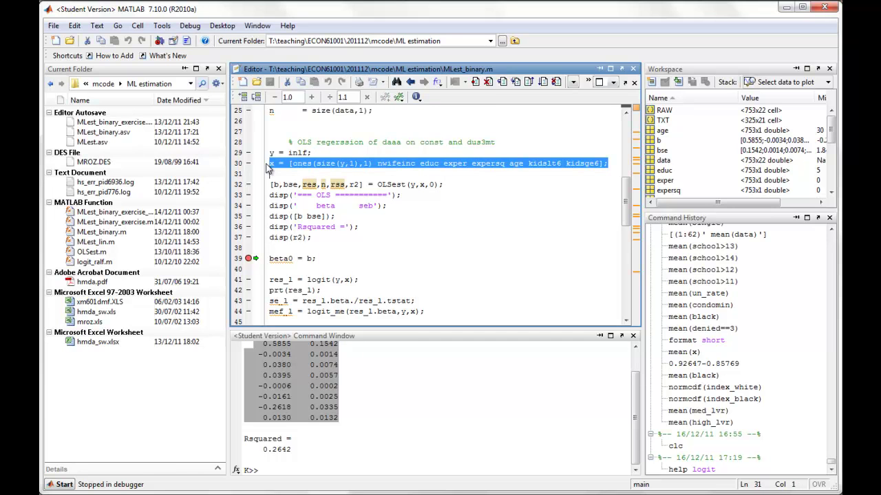
pyautogui.click(321, 256)
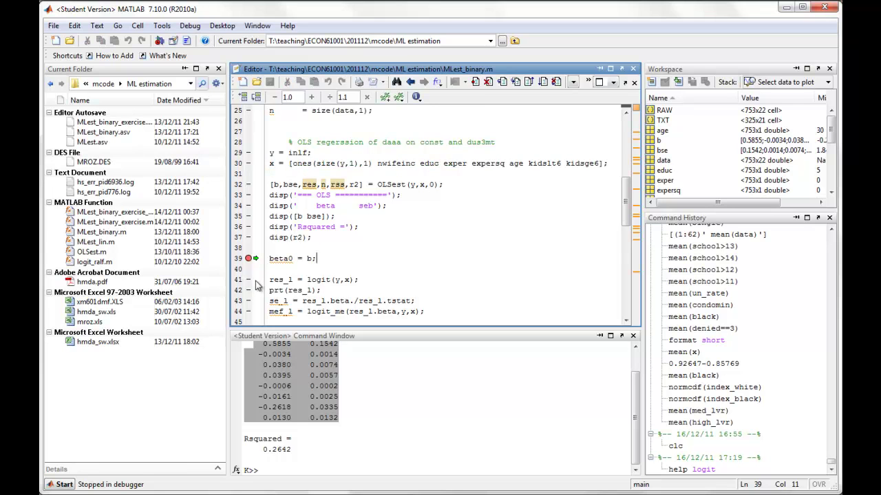
# Step: Set a breakpoint on the logit line 41 and continue the script to it
pyautogui.click(255, 281)
pyautogui.click(248, 279)
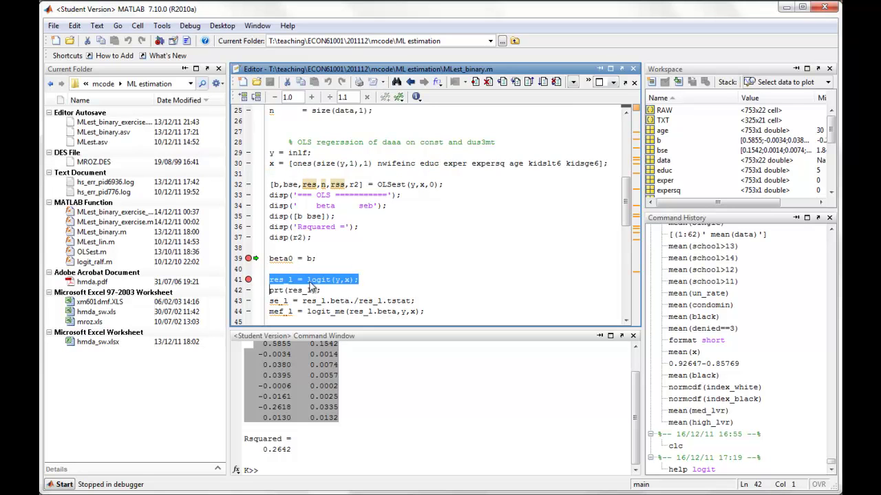
pyautogui.click(542, 83)
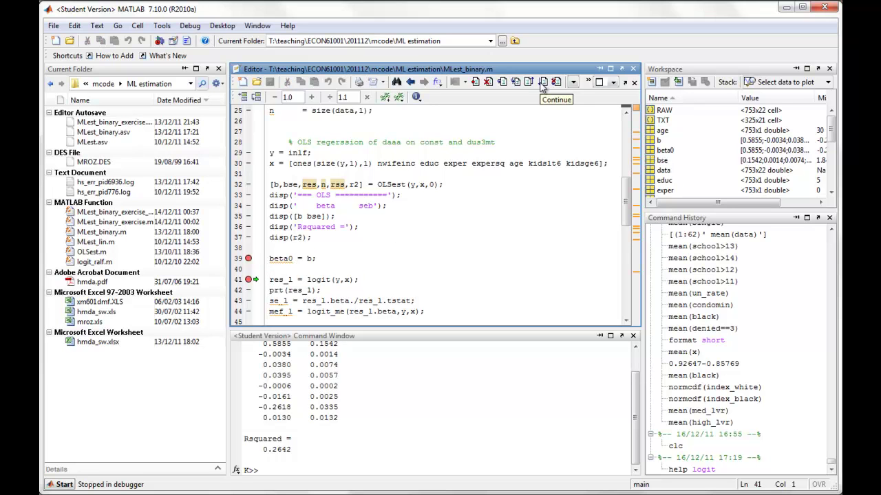
# Step: Continue execution to a new breakpoint on line 42, running the logit estimation into res_l
pyautogui.click(249, 290)
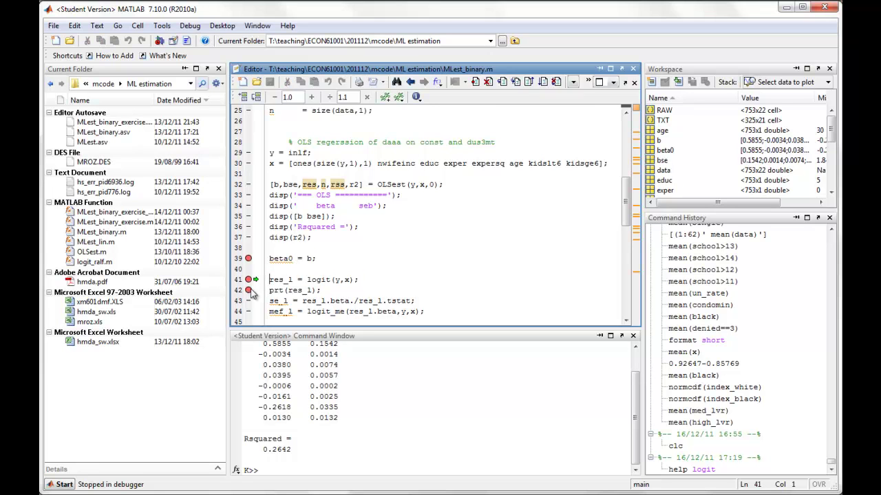
pyautogui.click(543, 83)
pyautogui.moveTo(228, 356); pyautogui.dragTo(140, 356)
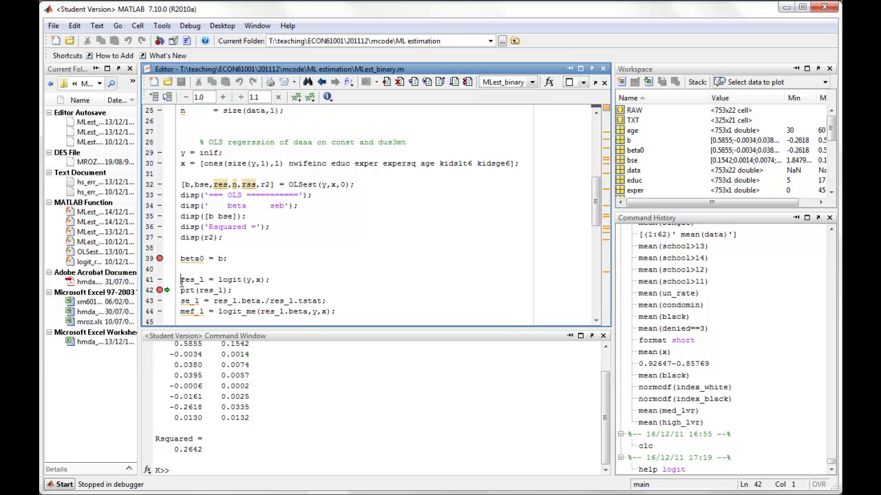
pyautogui.moveTo(181, 279); pyautogui.dragTo(204, 280)
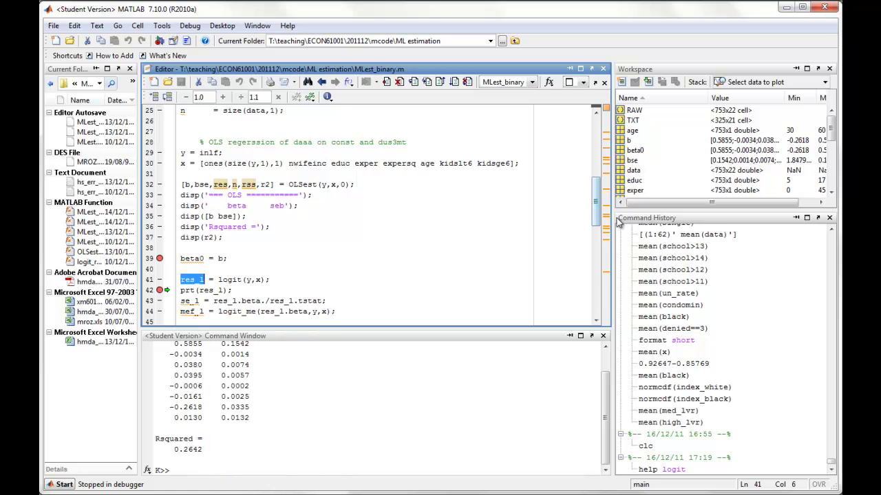
# Step: Enlarge the Workspace pane and select the res_l variable in its list
pyautogui.moveTo(613, 228); pyautogui.dragTo(570, 327)
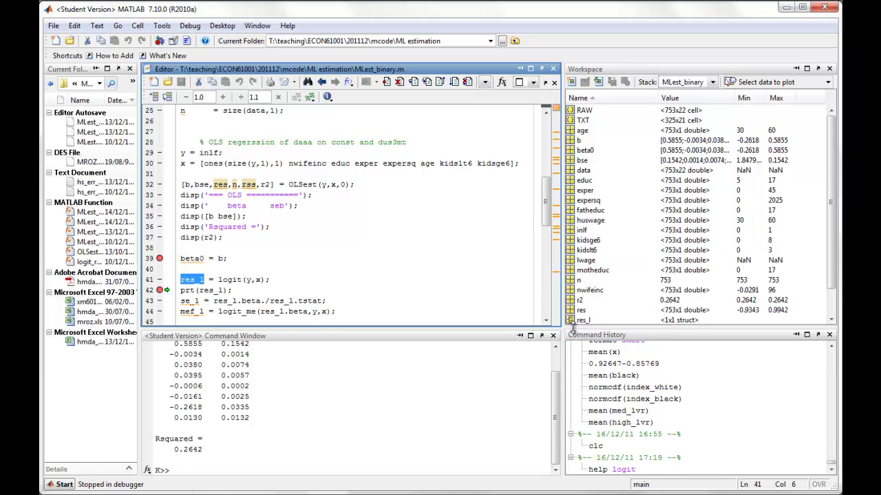
pyautogui.click(608, 280)
pyautogui.scroll(-1, 608, 280)
pyautogui.click(582, 289)
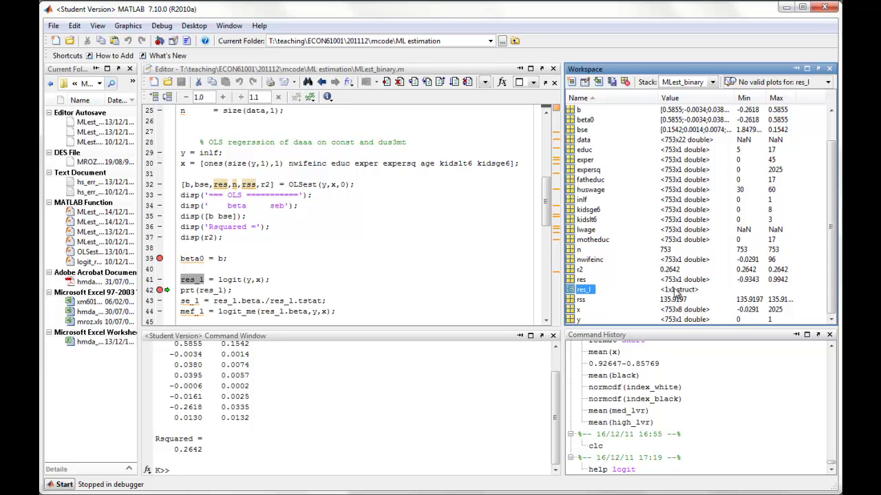
pyautogui.click(584, 290)
# Step: Open res_l in the Variable Editor, view its beta values, and note the nobs and nvar fields
pyautogui.doubleClick(584, 290)
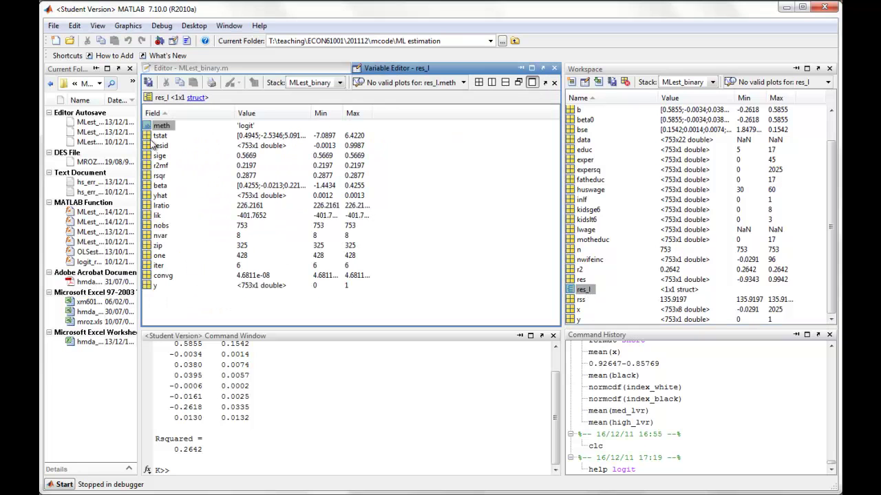
pyautogui.doubleClick(161, 186)
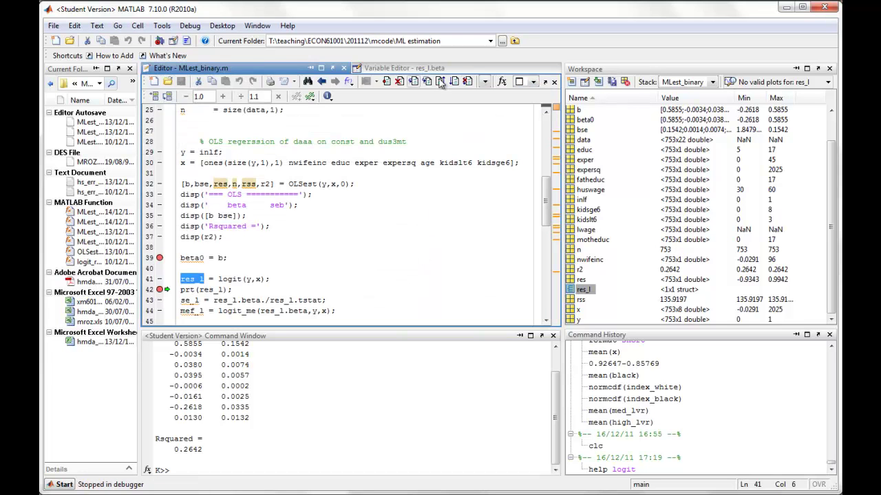
pyautogui.click(466, 72)
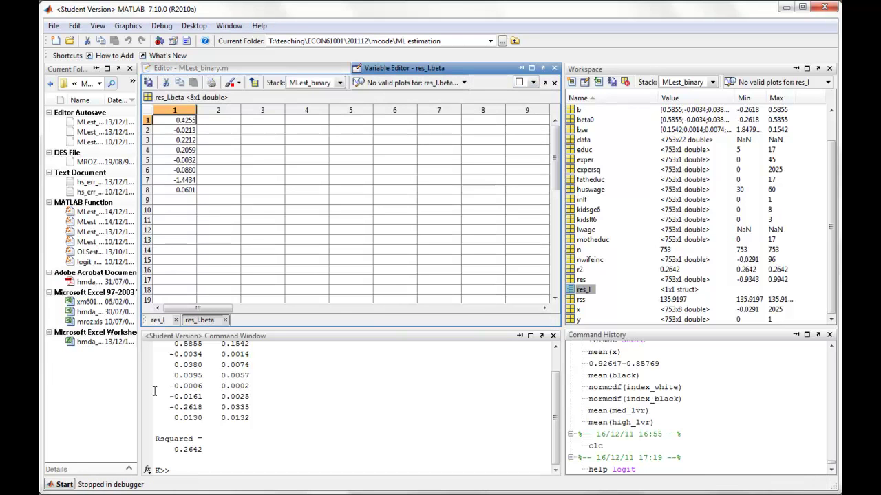
pyautogui.click(161, 321)
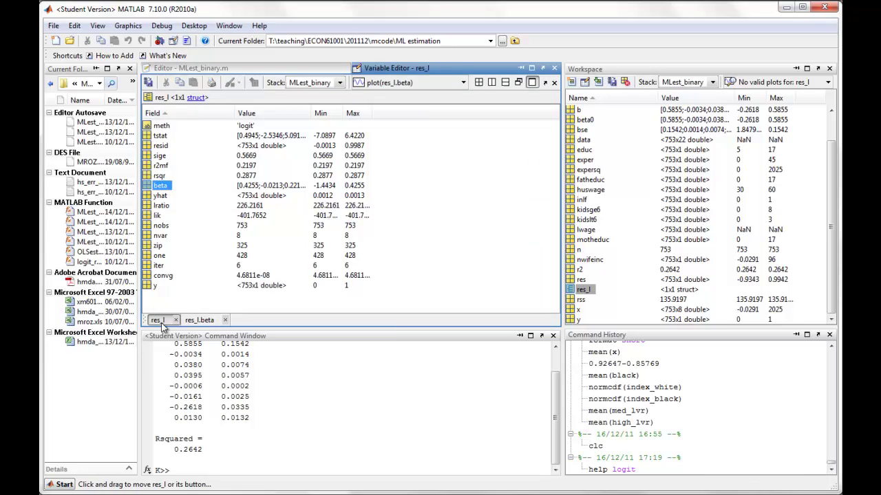
pyautogui.click(161, 226)
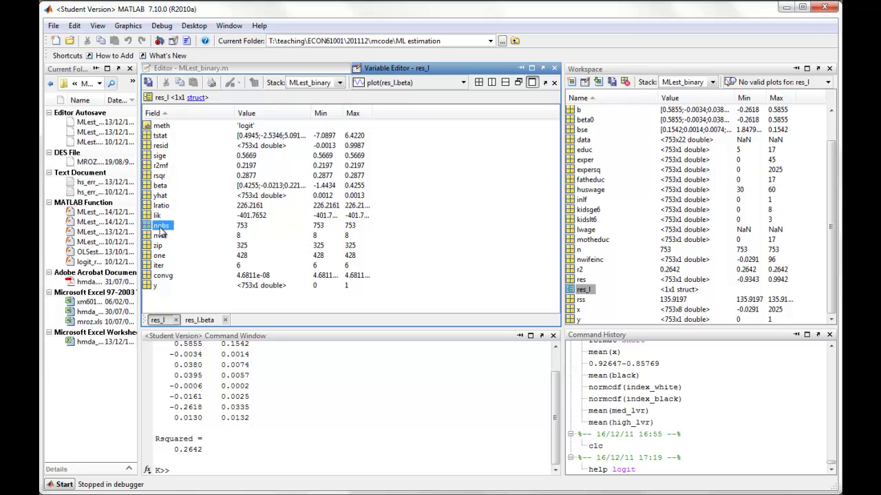
pyautogui.click(161, 237)
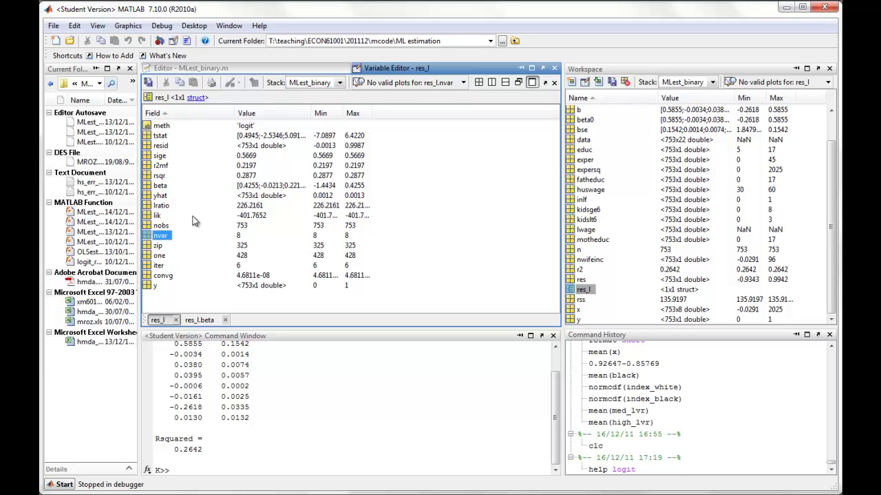
# Step: Open res_l.tstat, highlight the eighth t-statistic, and return to the MLest_binary script
pyautogui.click(158, 137)
pyautogui.doubleClick(158, 137)
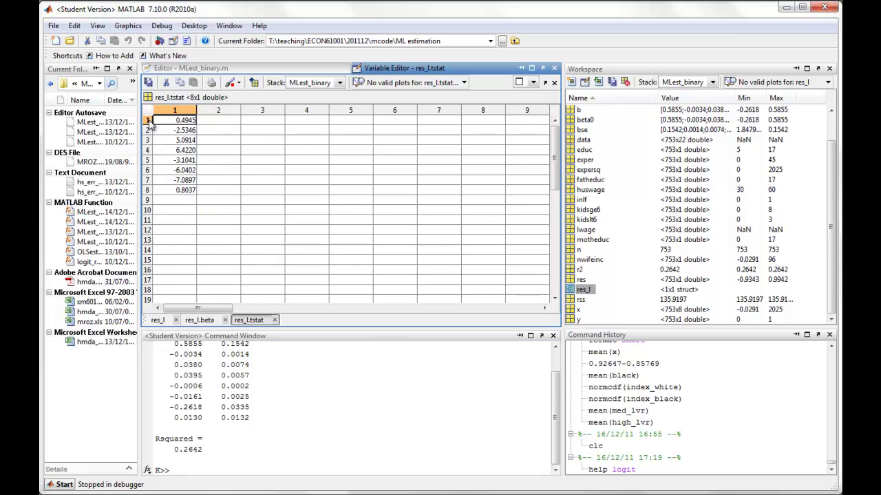
pyautogui.click(148, 191)
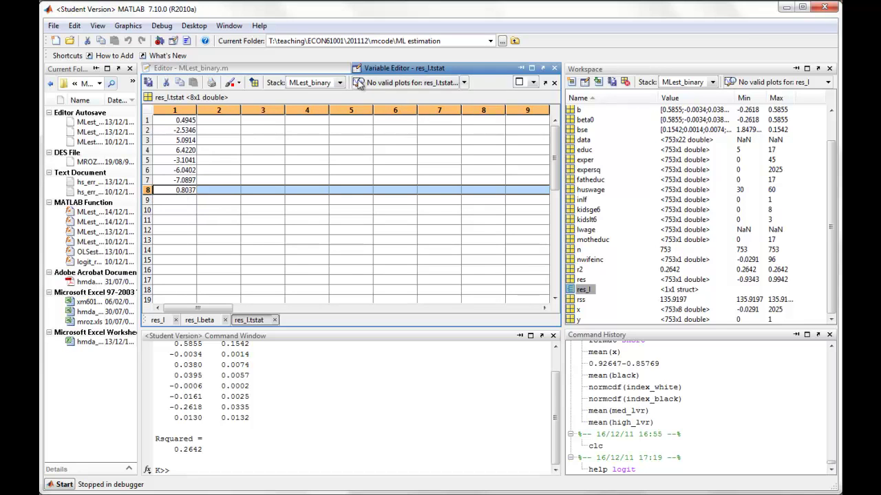
pyautogui.click(271, 71)
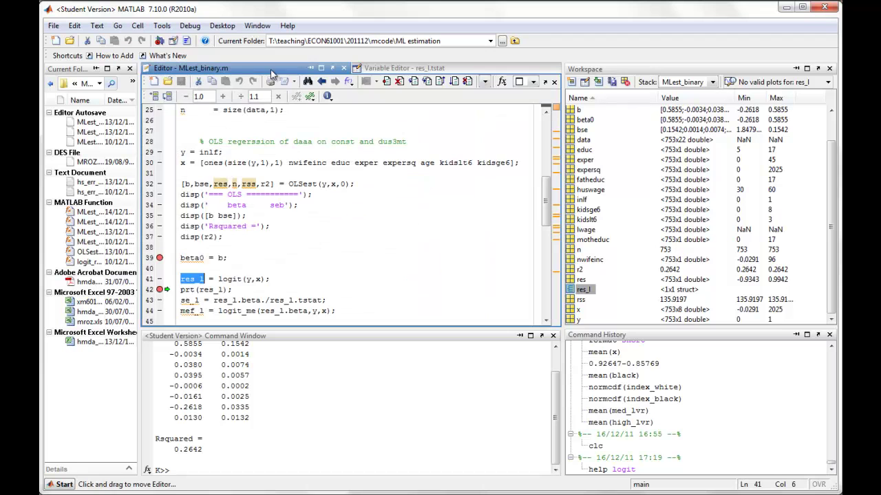
# Step: Show the help text for logit at the K>> prompt and enlarge the Command Window to read its result fields
pyautogui.click(288, 197)
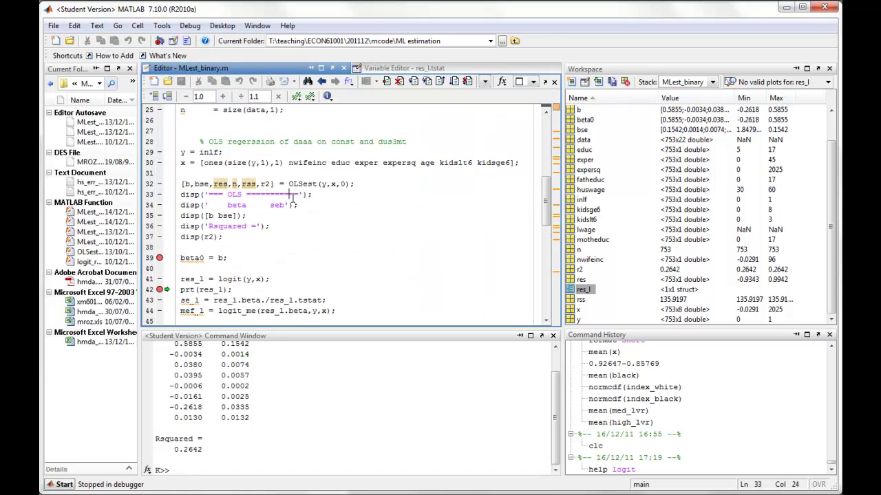
pyautogui.scroll(-1, 290, 199)
pyautogui.click(196, 267)
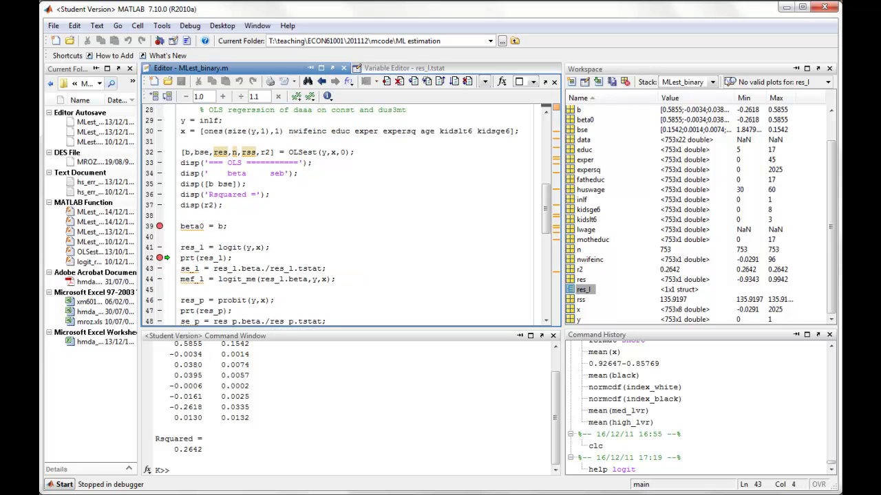
pyautogui.click(234, 467)
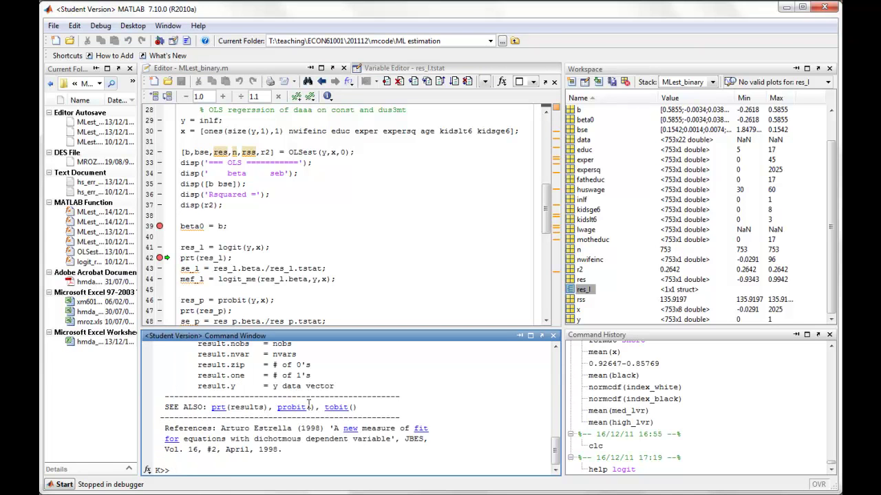
pyautogui.scroll(2, 322, 350)
pyautogui.scroll(-1, 321, 351)
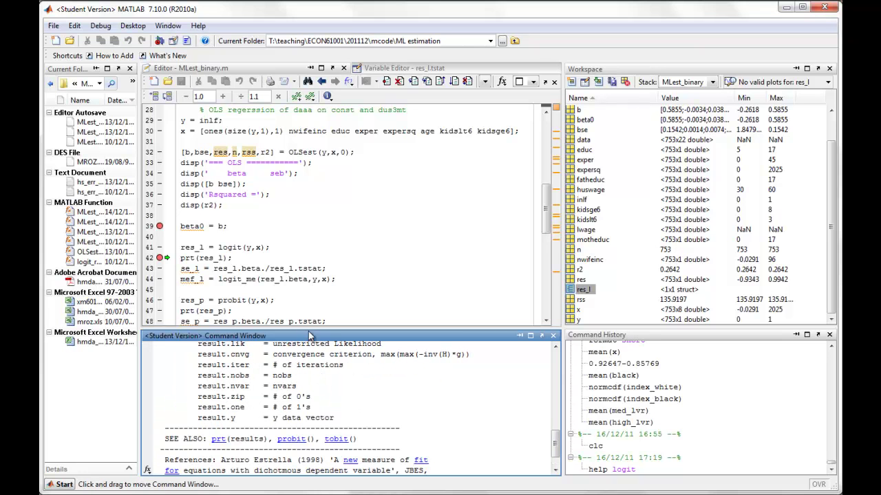
pyautogui.moveTo(308, 327); pyautogui.dragTo(309, 232)
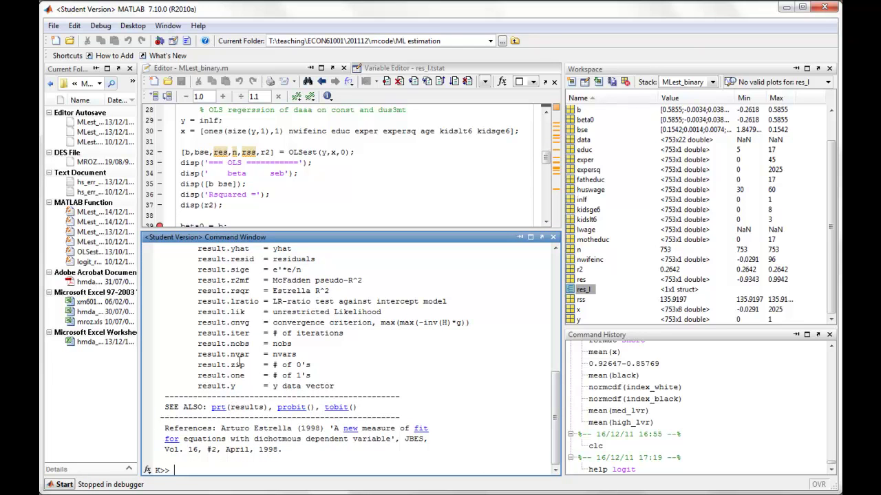
pyautogui.click(260, 206)
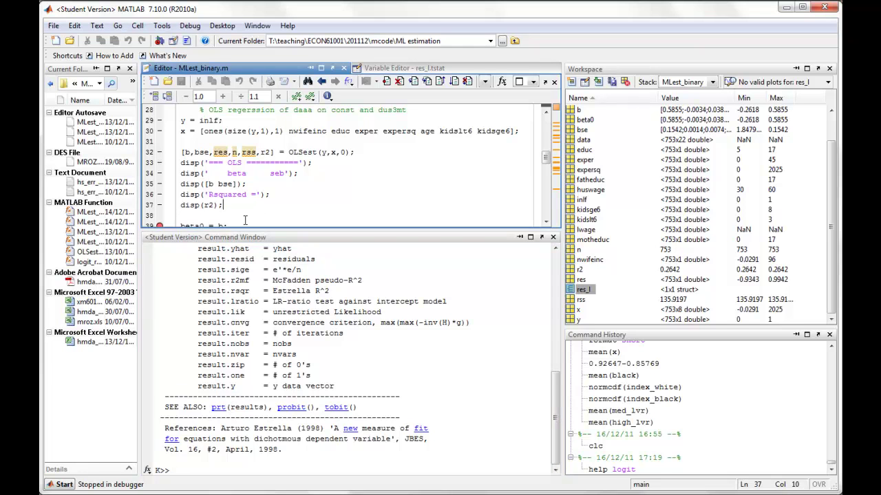
# Step: Step over prt(res_l) and read the printed logit estimates, marking log-likelihood -401.7652
pyautogui.moveTo(256, 231); pyautogui.dragTo(251, 358)
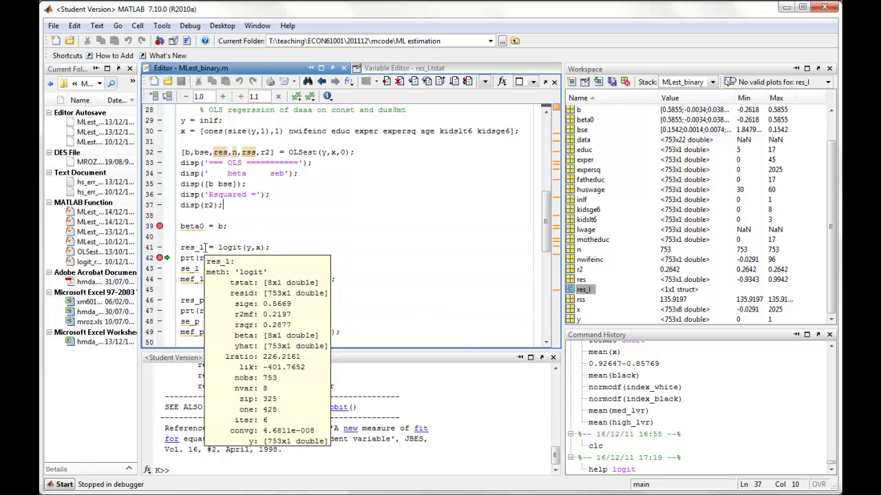
pyautogui.moveTo(204, 248); pyautogui.dragTo(224, 258)
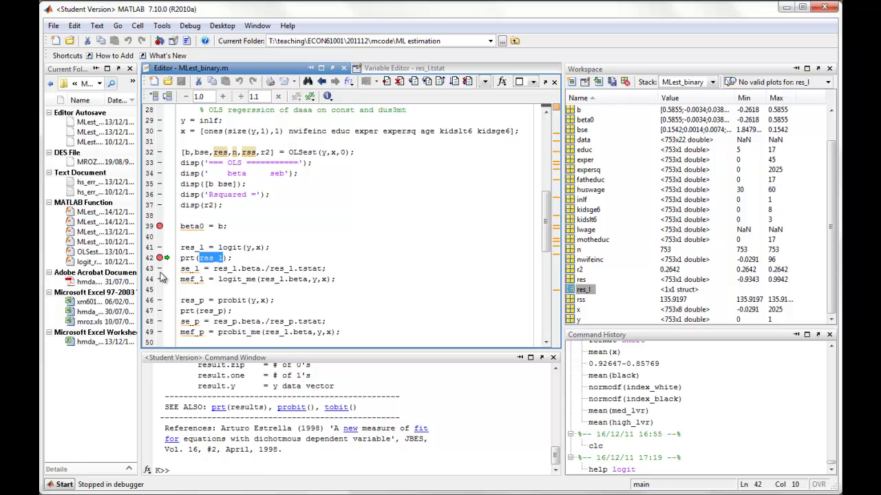
pyautogui.click(160, 270)
pyautogui.click(454, 81)
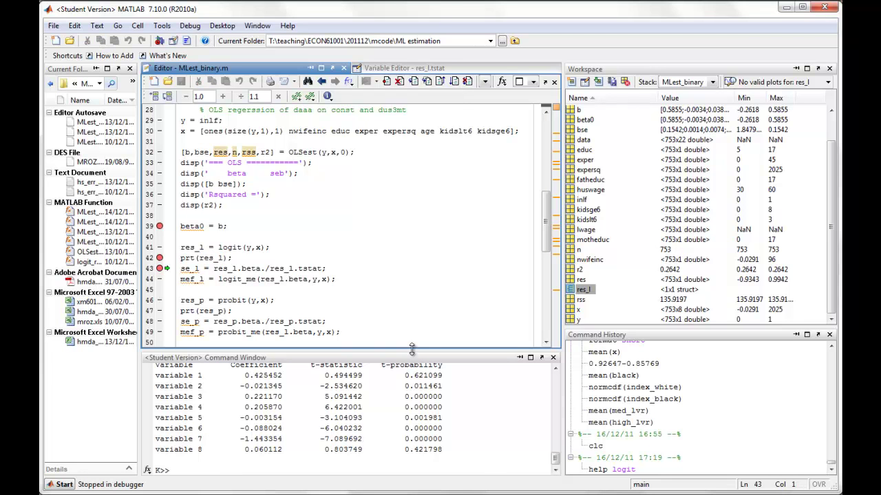
pyautogui.moveTo(417, 353); pyautogui.dragTo(424, 218)
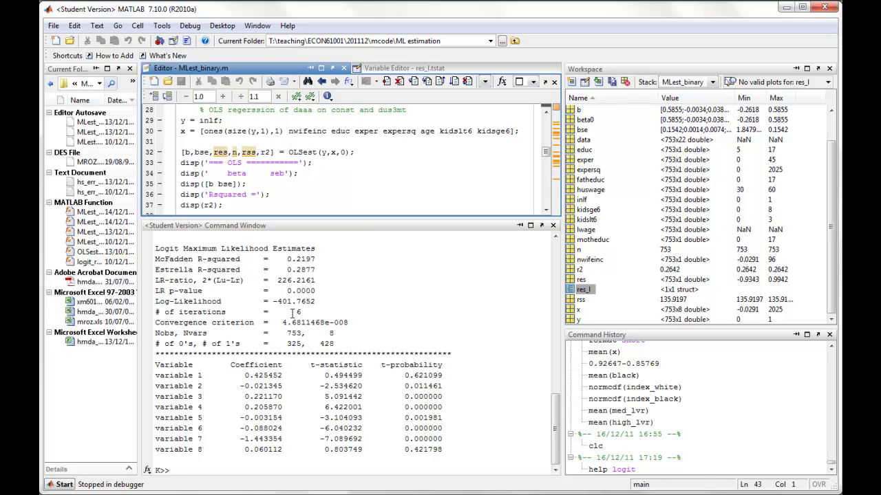
pyautogui.moveTo(274, 303); pyautogui.dragTo(322, 301)
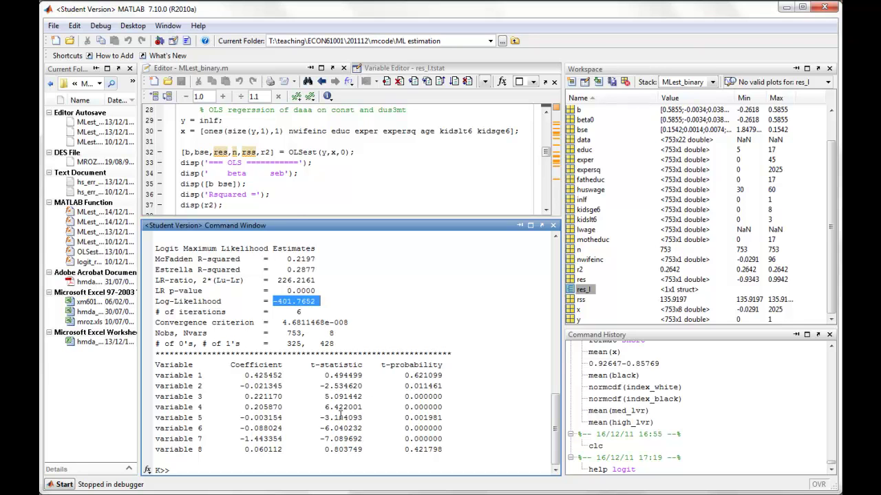
pyautogui.moveTo(283, 219); pyautogui.dragTo(295, 315)
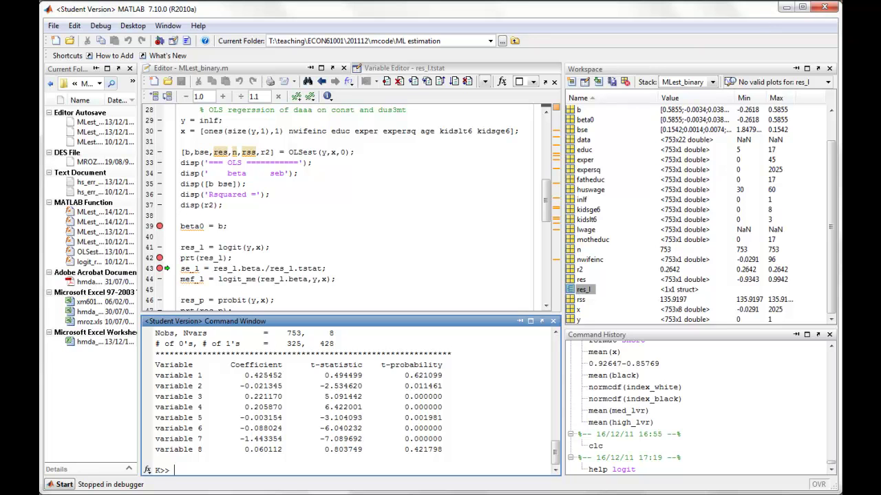
# Step: Open res_l.beta from the Workspace, select its coefficients, and undock the Variable Editor
pyautogui.doubleClick(584, 289)
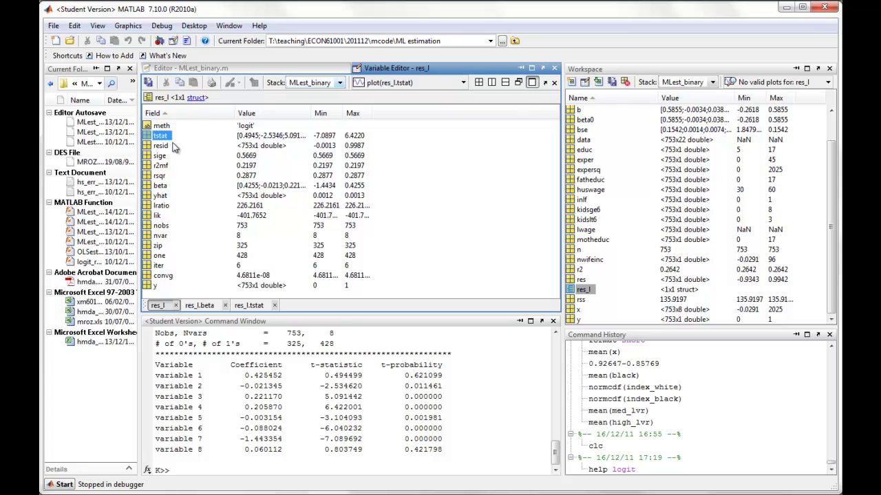
pyautogui.doubleClick(165, 187)
pyautogui.moveTo(185, 193); pyautogui.dragTo(185, 128)
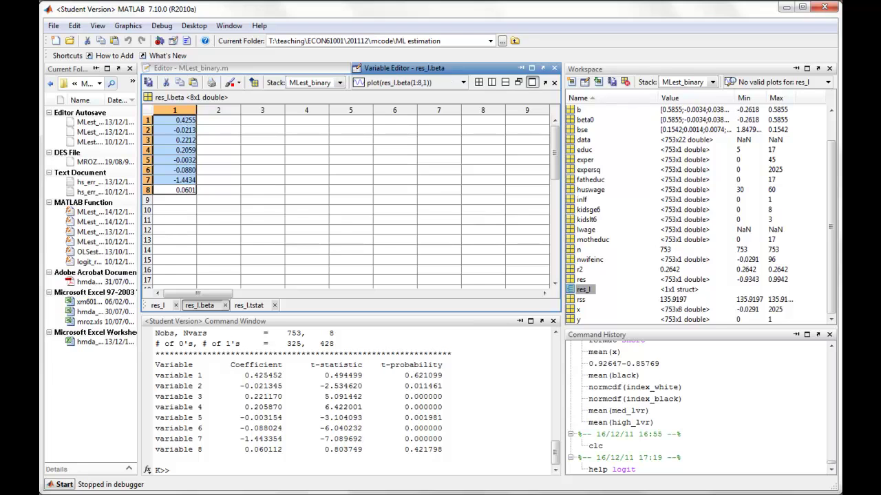
pyautogui.hotkey('alt', 'Tab')
pyautogui.click(543, 68)
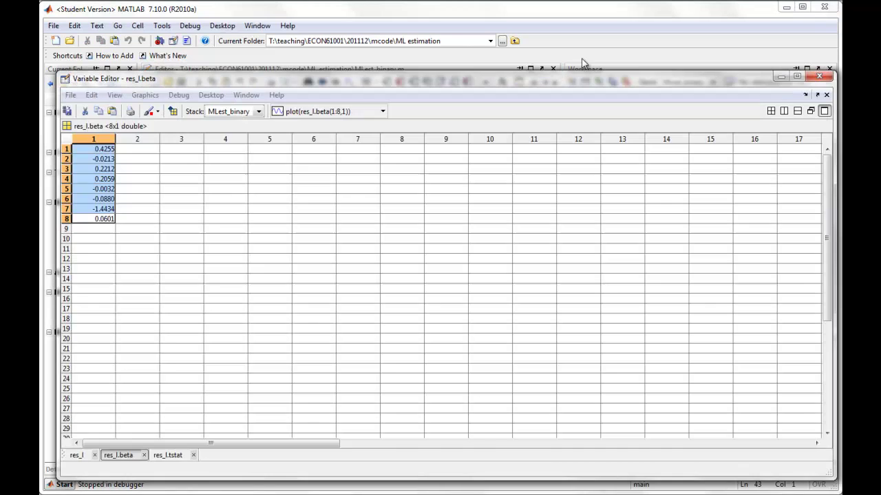
# Step: Compare coefficients 2–8 (-0.0213, 0.2212, 0.2059, -0.0032, -0.0880, -1.4434, 0.0601) with the slide's est. column
pyautogui.moveTo(829, 77); pyautogui.dragTo(160, 267)
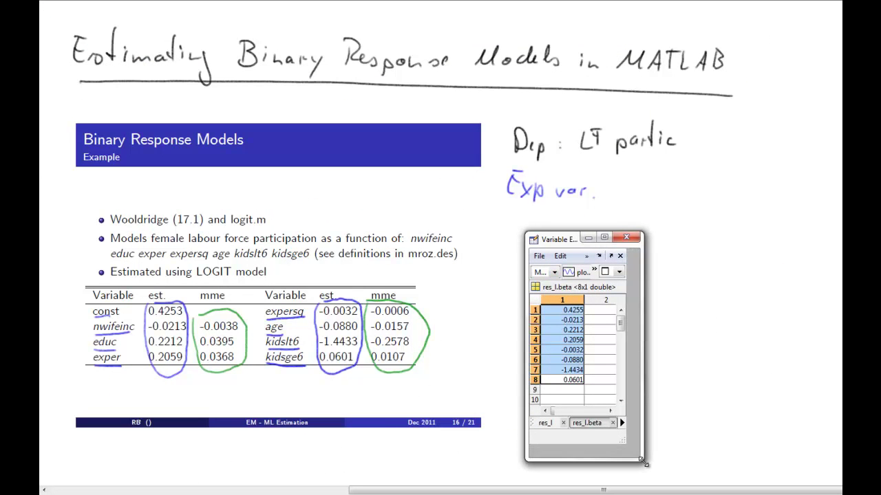
pyautogui.click(572, 321)
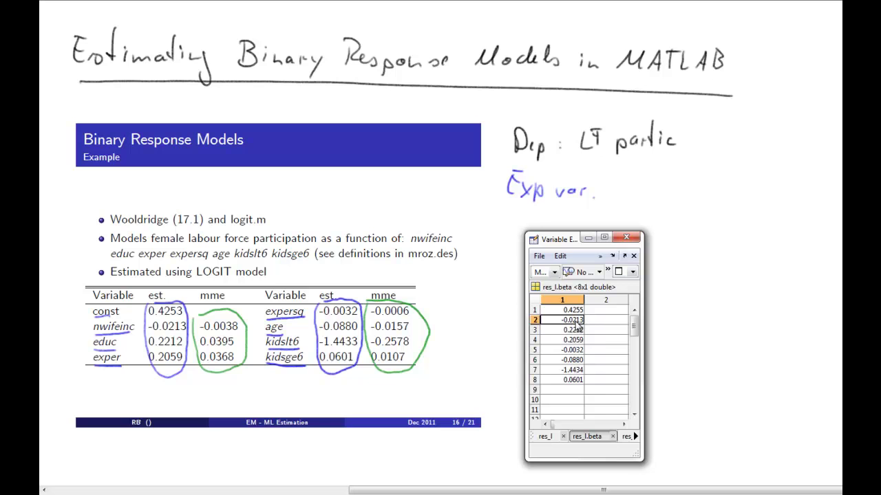
pyautogui.click(577, 332)
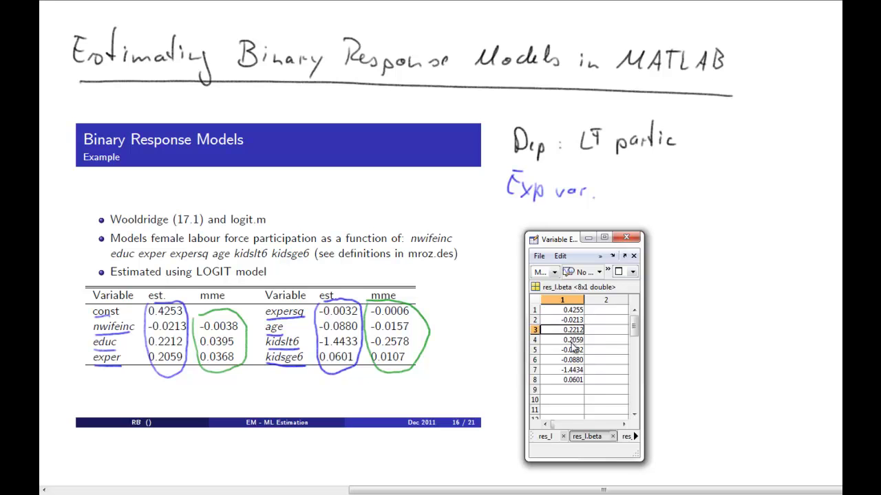
pyautogui.click(571, 342)
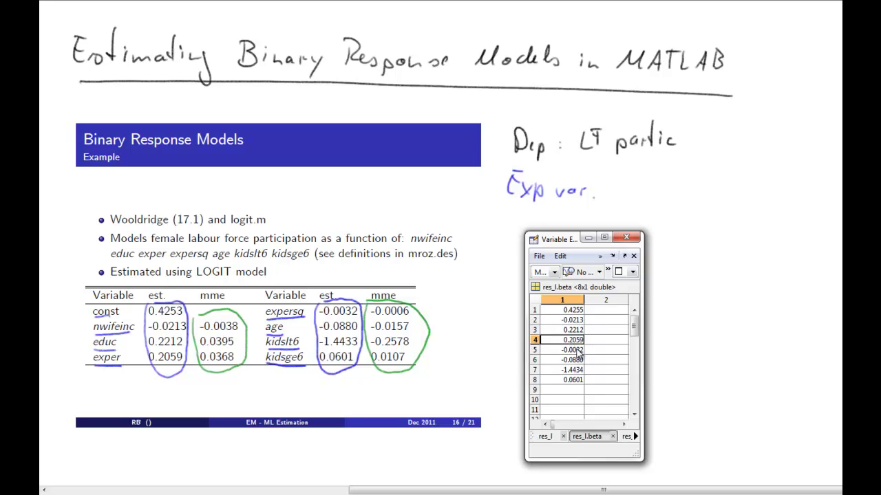
pyautogui.click(578, 351)
pyautogui.click(578, 360)
pyautogui.click(575, 372)
pyautogui.click(575, 381)
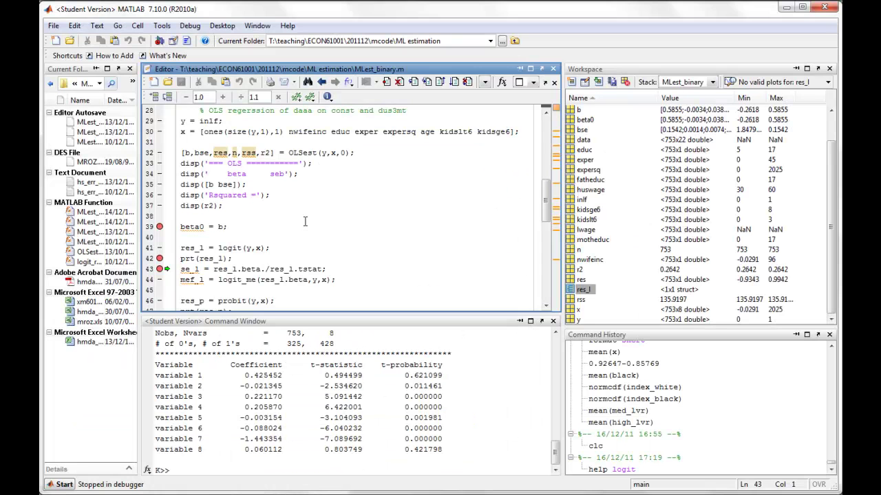
pyautogui.click(305, 222)
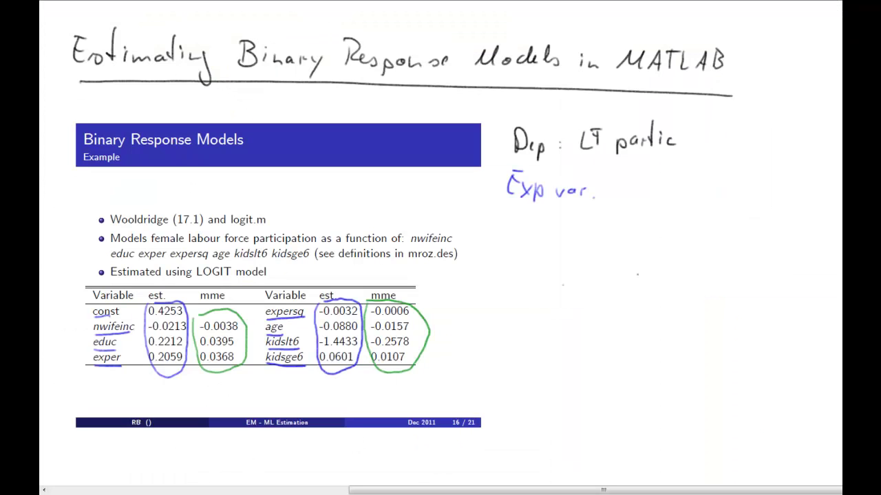
# Step: Snapshot the whole of slide 15, the marginal-effects parameter interpretation slide, to the clipboard
pyautogui.hotkey('alt', 'Tab')
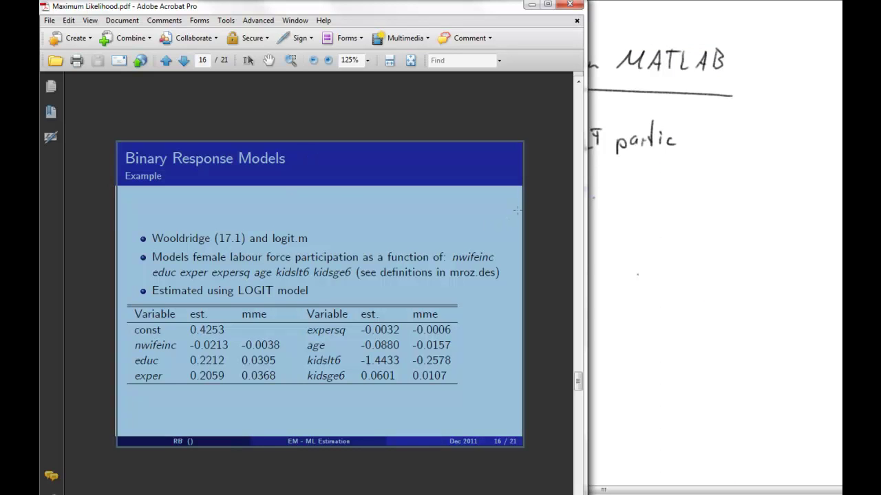
pyautogui.scroll(1, 549, 206)
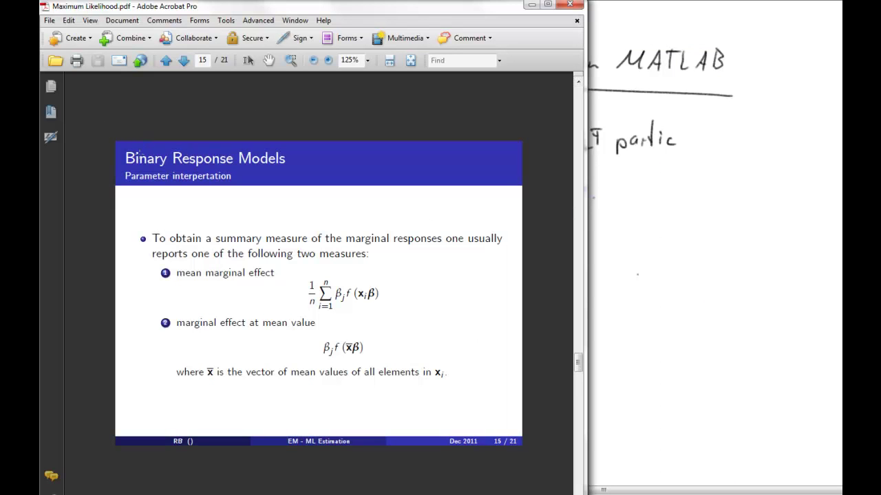
pyautogui.moveTo(117, 142); pyautogui.dragTo(522, 445)
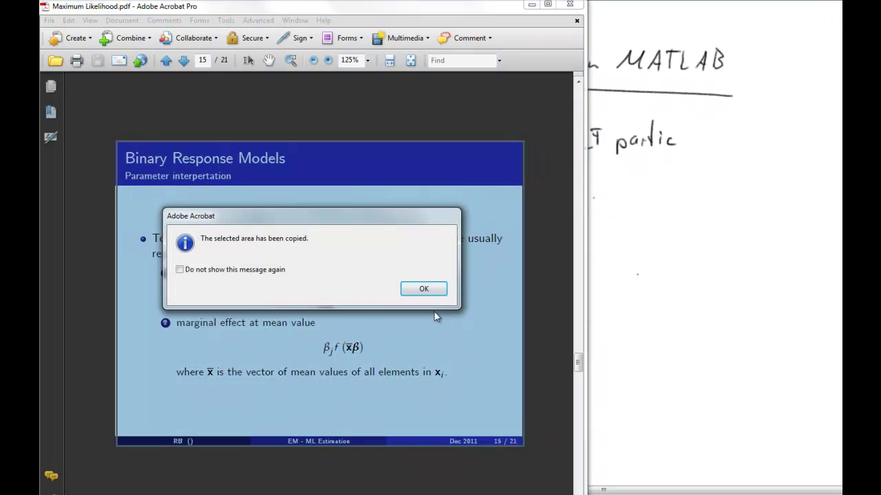
pyautogui.click(416, 289)
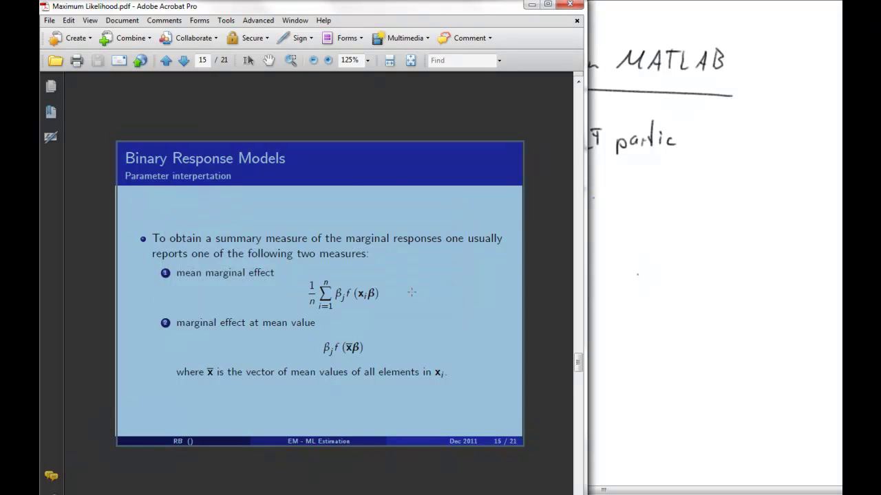
# Step: Paste the slide beneath the annotated table and underline the mean marginal effect formula in green
pyautogui.hotkey('alt', 'Tab')
pyautogui.scroll(-5, 251, 283)
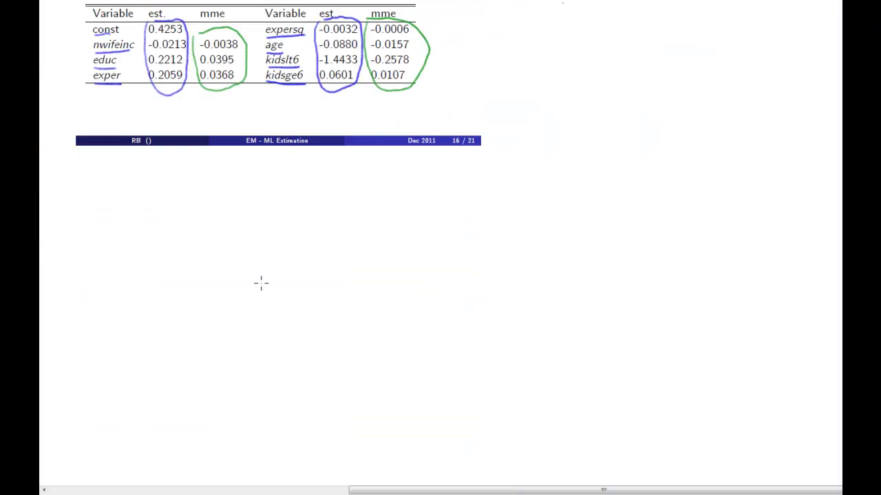
pyautogui.hotkey('ctrl', 'v')
pyautogui.moveTo(557, 137); pyautogui.dragTo(276, 224)
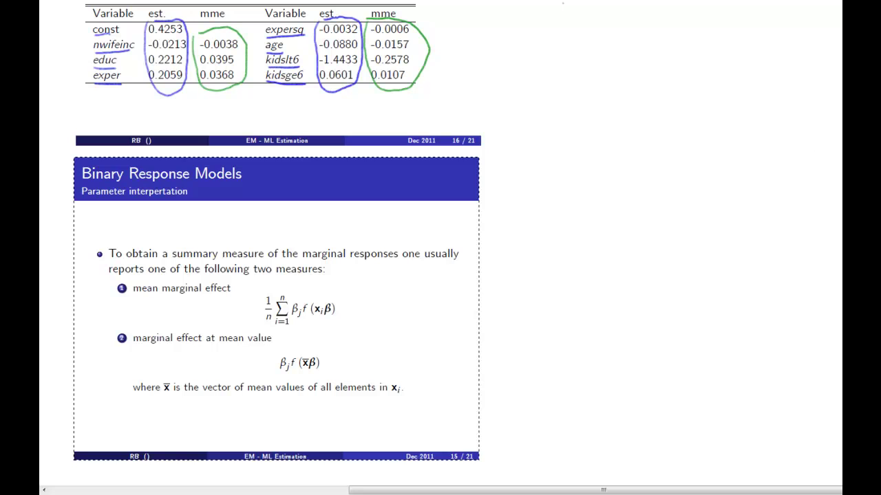
pyautogui.press('Escape')
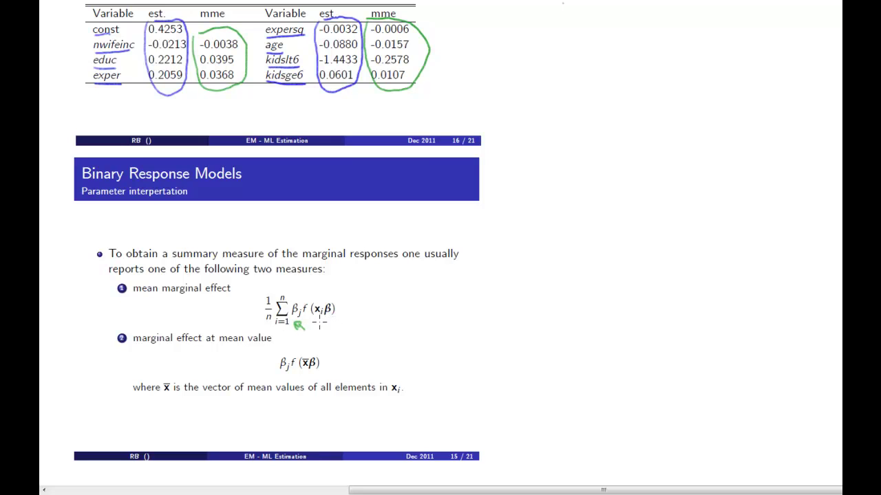
pyautogui.moveTo(330, 318); pyautogui.dragTo(343, 330)
pyautogui.hotkey('alt', 'Tab')
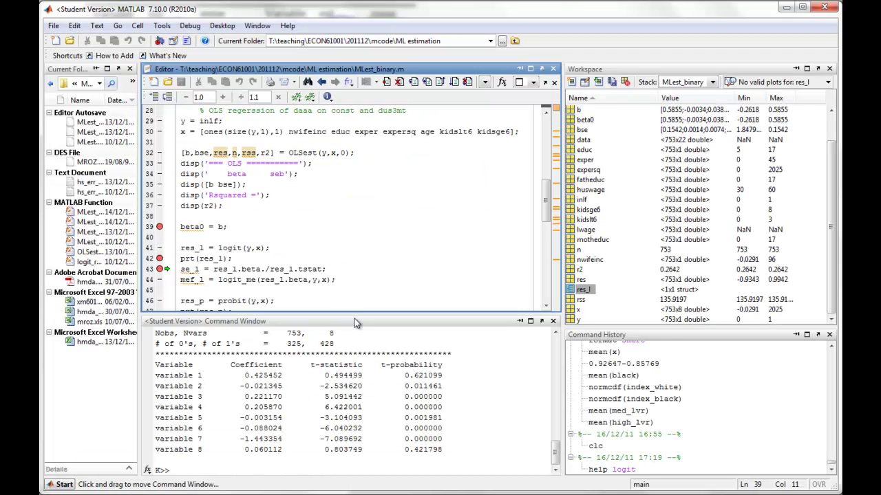
# Step: Dock the res_l results structure in the Variable Editor beside the MLest_binary.m script
pyautogui.doubleClick(570, 295)
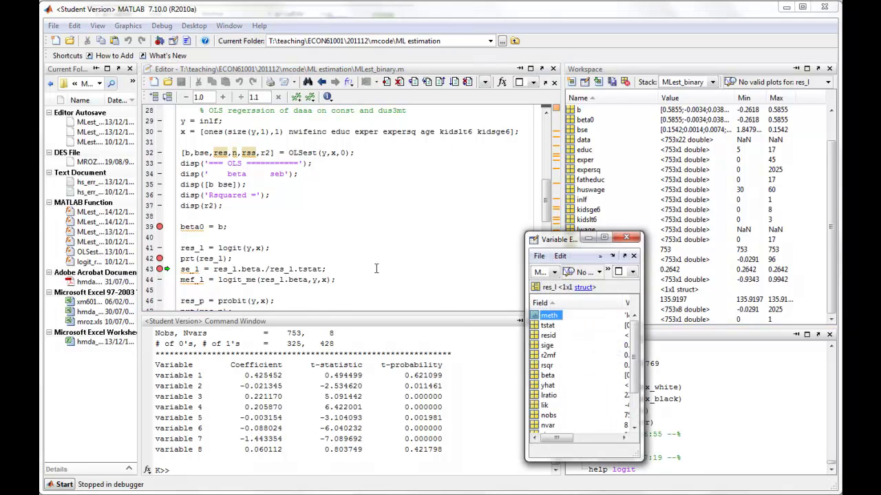
pyautogui.click(605, 239)
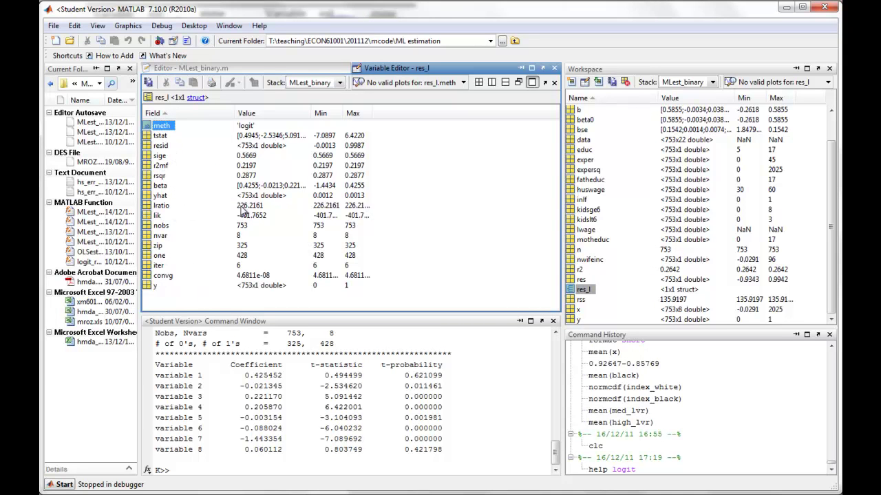
pyautogui.click(216, 70)
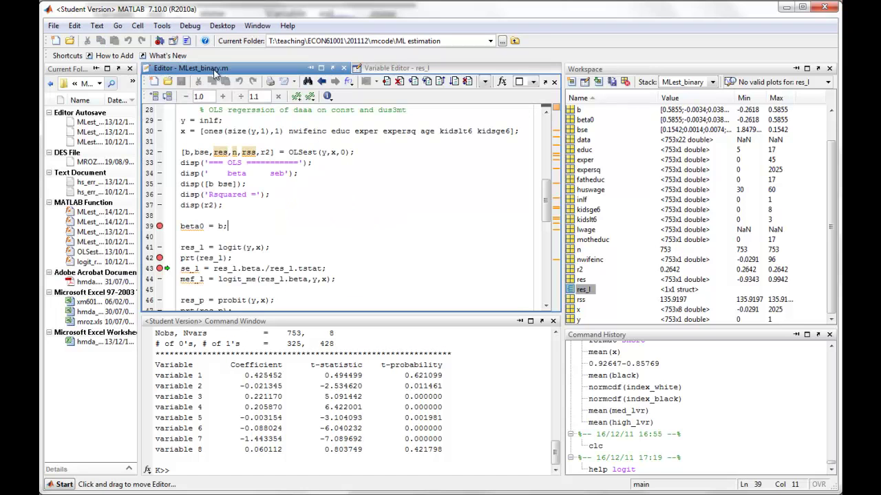
pyautogui.scroll(-7, 340, 234)
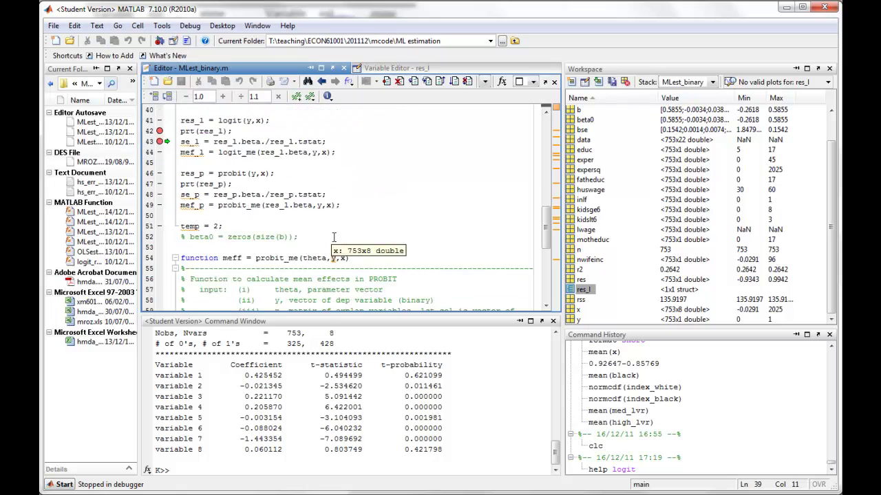
pyautogui.scroll(-3, 345, 229)
pyautogui.scroll(-1, 345, 229)
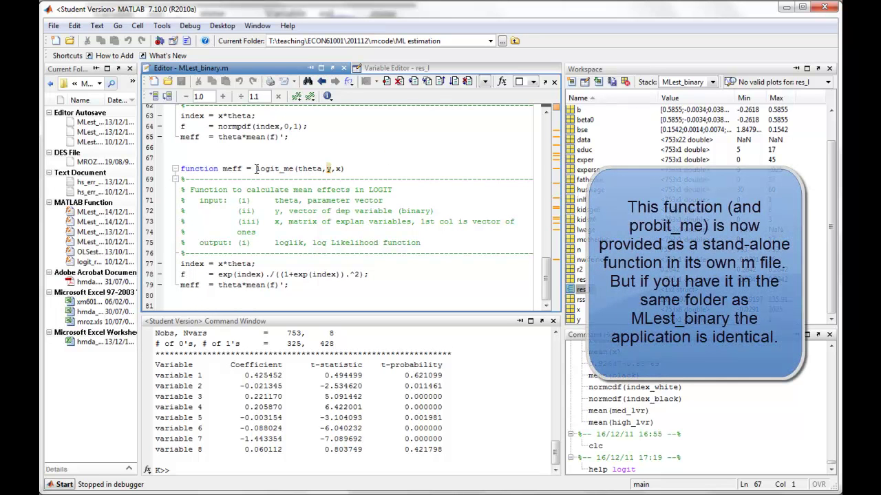
pyautogui.moveTo(256, 168); pyautogui.dragTo(294, 170)
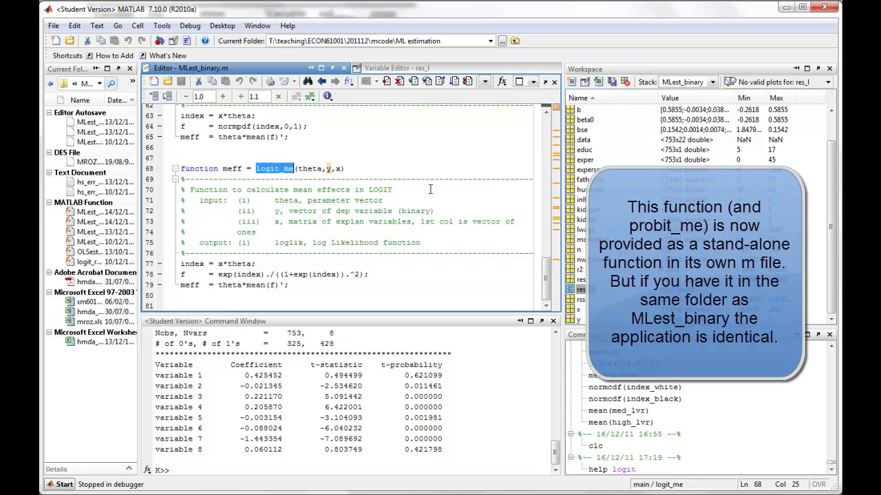
pyautogui.doubleClick(307, 169)
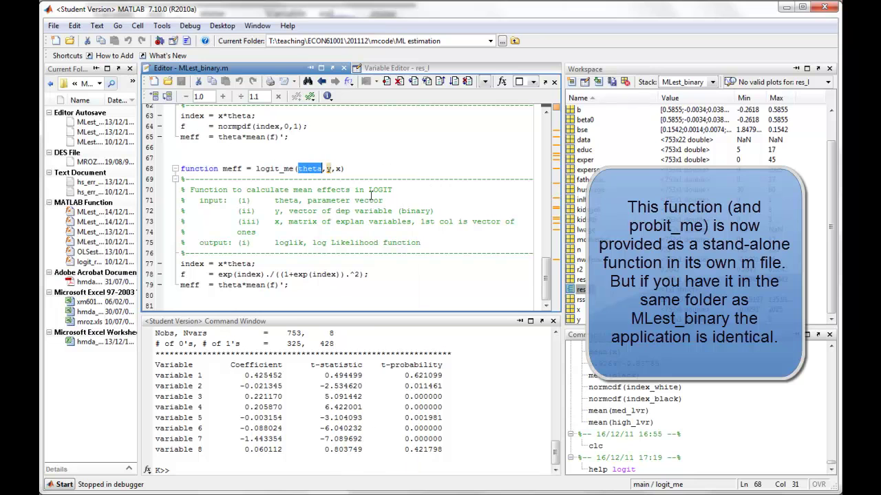
pyautogui.doubleClick(329, 169)
pyautogui.doubleClick(338, 169)
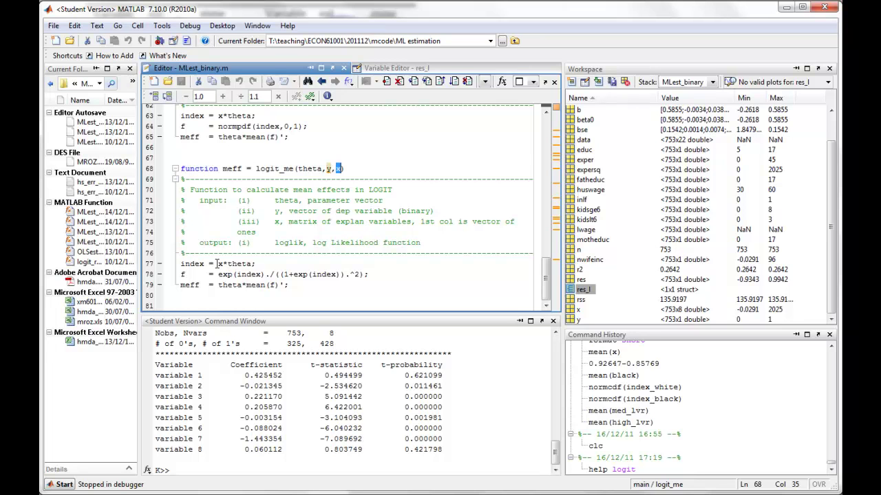
pyautogui.moveTo(219, 265); pyautogui.dragTo(254, 264)
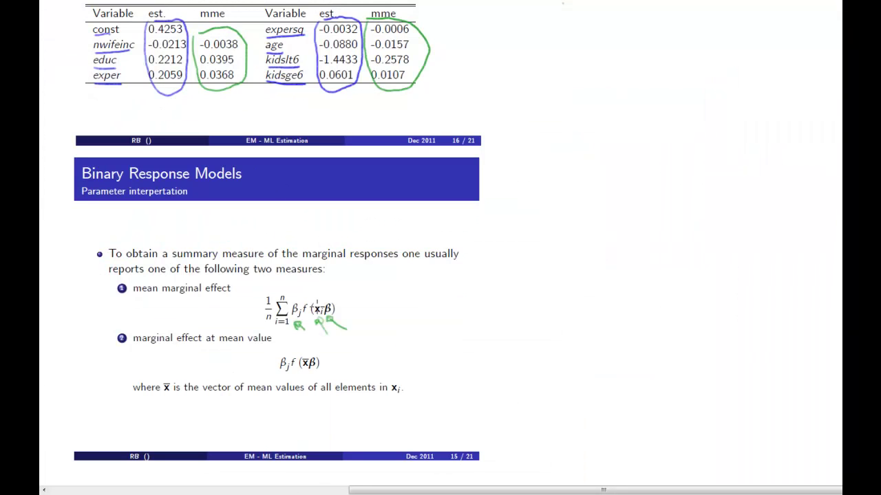
pyautogui.moveTo(317, 299)
pyautogui.mouseDown()
pyautogui.moveTo(308, 318)
pyautogui.moveTo(335, 318)
pyautogui.moveTo(323, 298)
pyautogui.mouseUp()
pyautogui.click(301, 447)
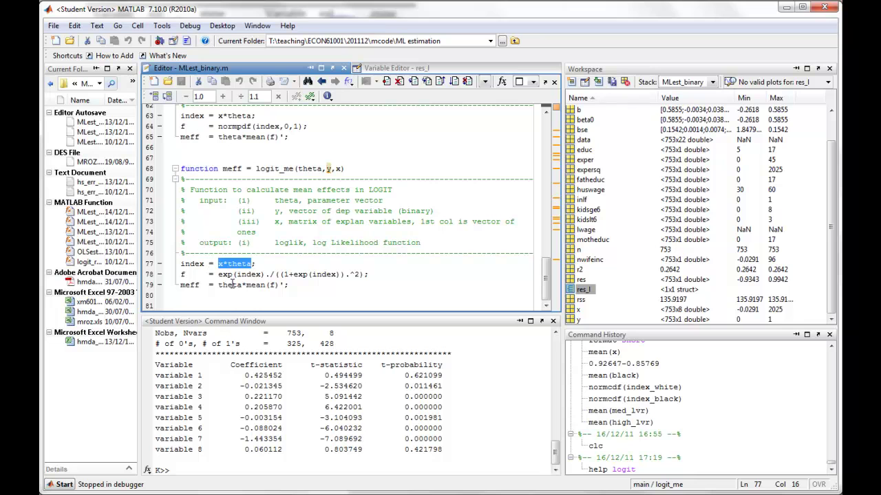
pyautogui.moveTo(218, 274); pyautogui.dragTo(367, 274)
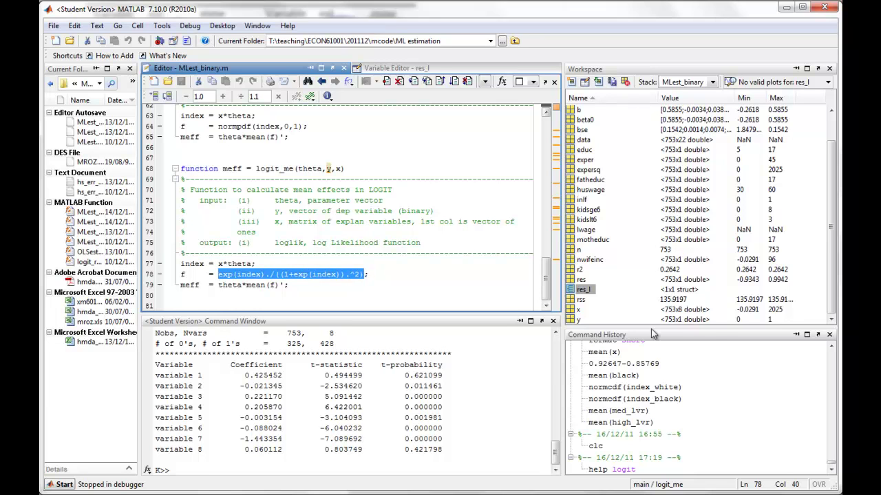
pyautogui.click(286, 232)
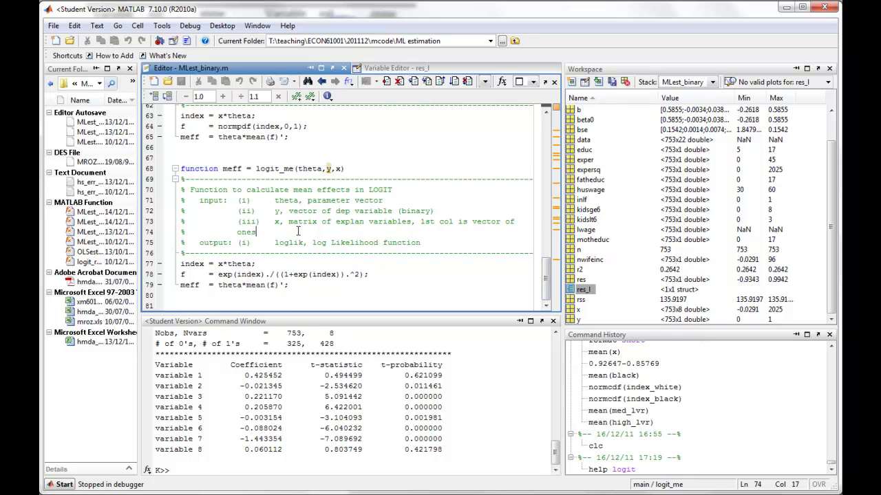
pyautogui.scroll(4, 297, 232)
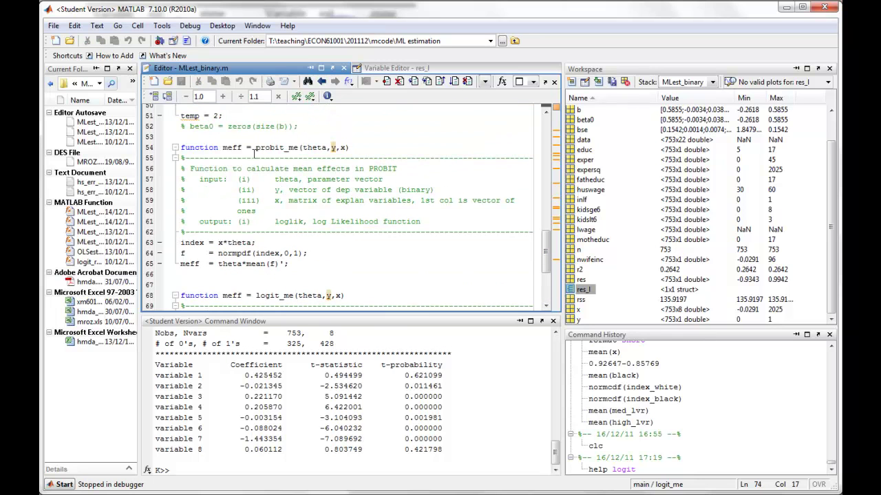
pyautogui.moveTo(256, 149); pyautogui.dragTo(298, 148)
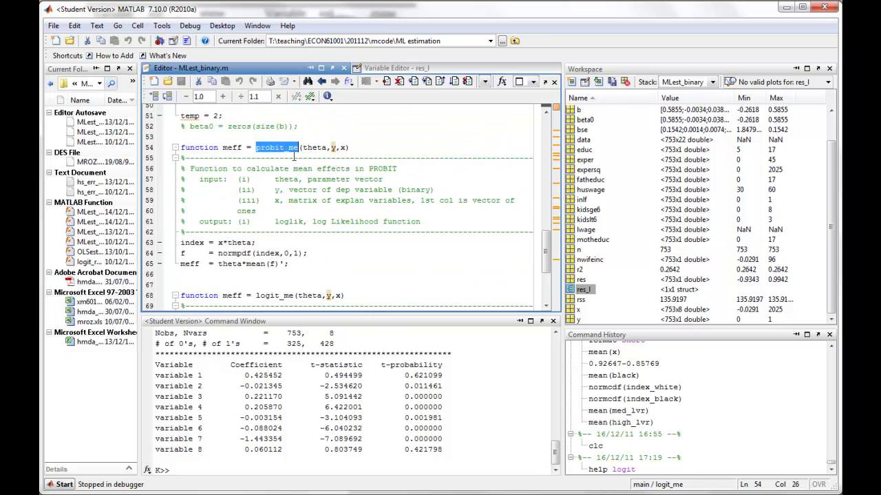
pyautogui.click(242, 264)
pyautogui.moveTo(219, 254); pyautogui.dragTo(309, 253)
pyautogui.doubleClick(256, 263)
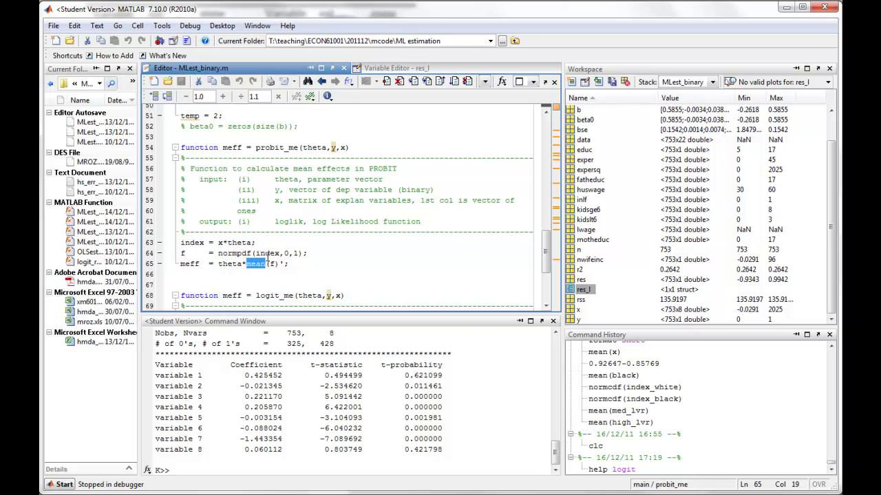
pyautogui.doubleClick(267, 254)
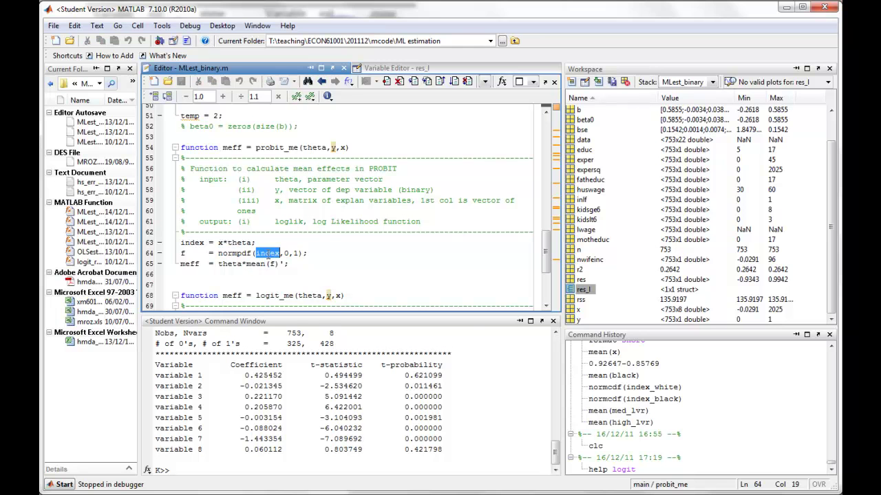
pyautogui.click(329, 274)
pyautogui.scroll(-4, 329, 265)
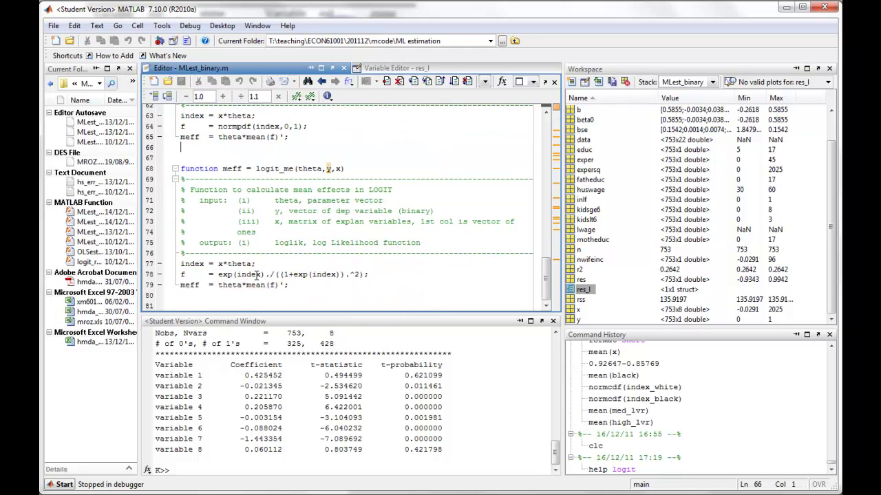
pyautogui.click(278, 169)
# Step: Underline the circled x_iβ term of the mean marginal effect formula on the slides
pyautogui.hotkey('alt', 'Tab')
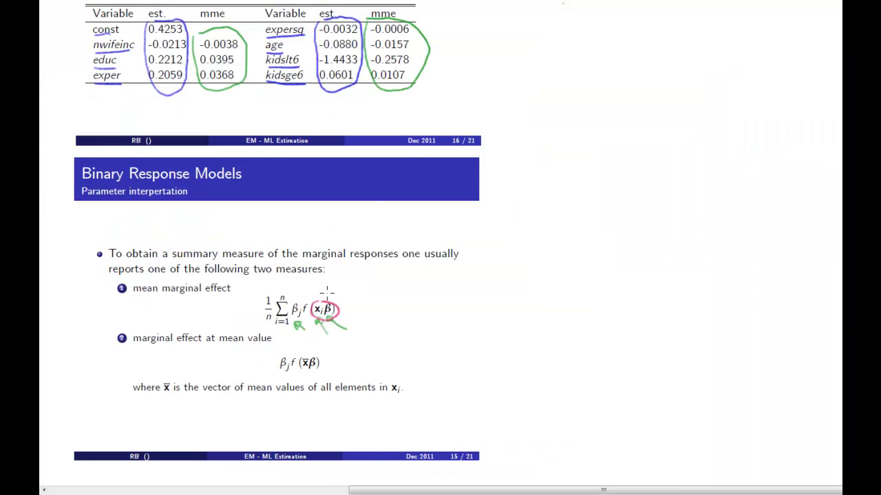
pyautogui.moveTo(307, 315); pyautogui.dragTo(338, 312)
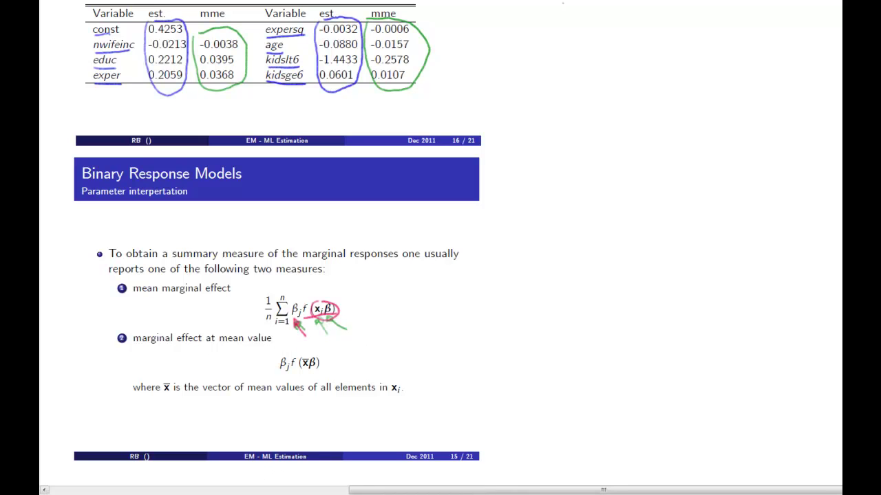
pyautogui.hotkey('alt', 'Tab')
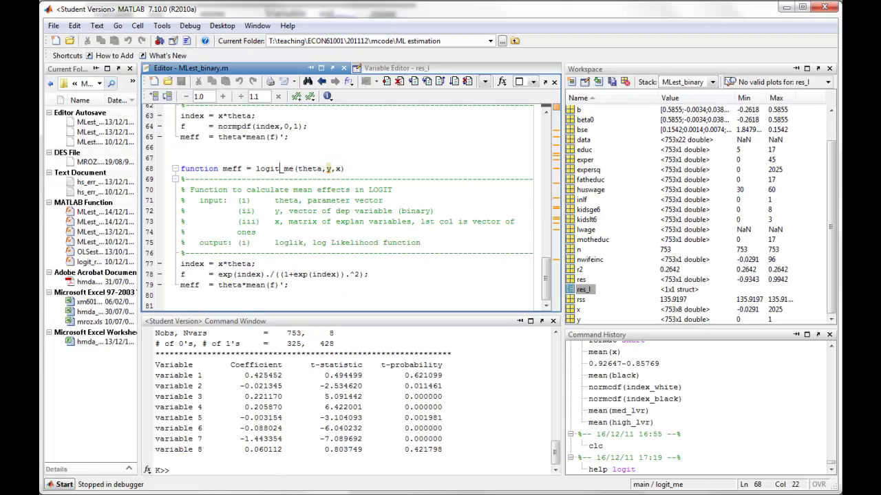
pyautogui.doubleClick(223, 285)
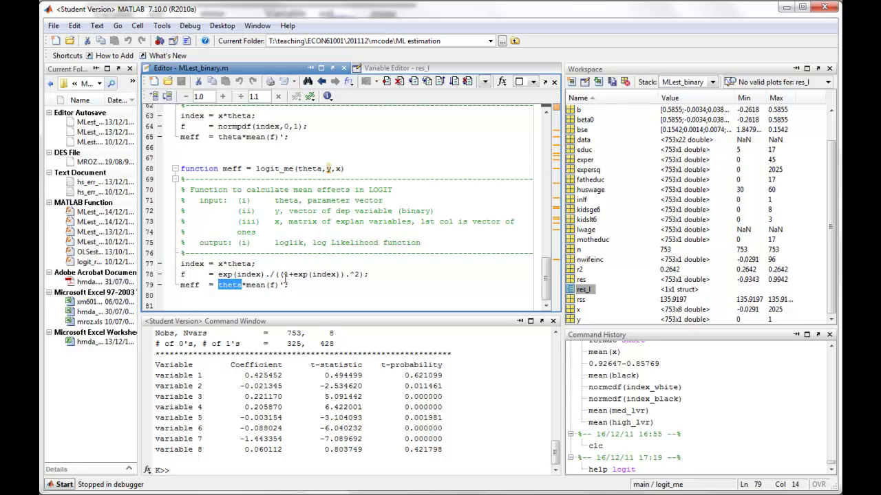
pyautogui.doubleClick(257, 285)
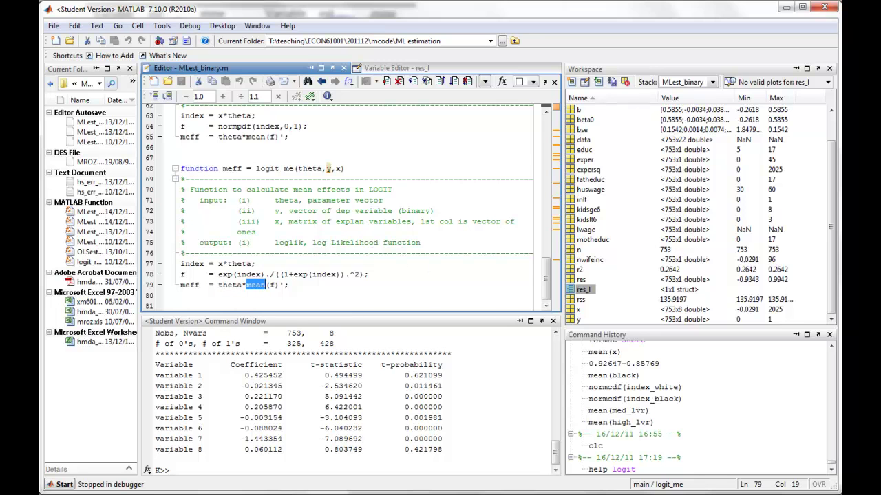
pyautogui.hotkey('alt', 'Tab')
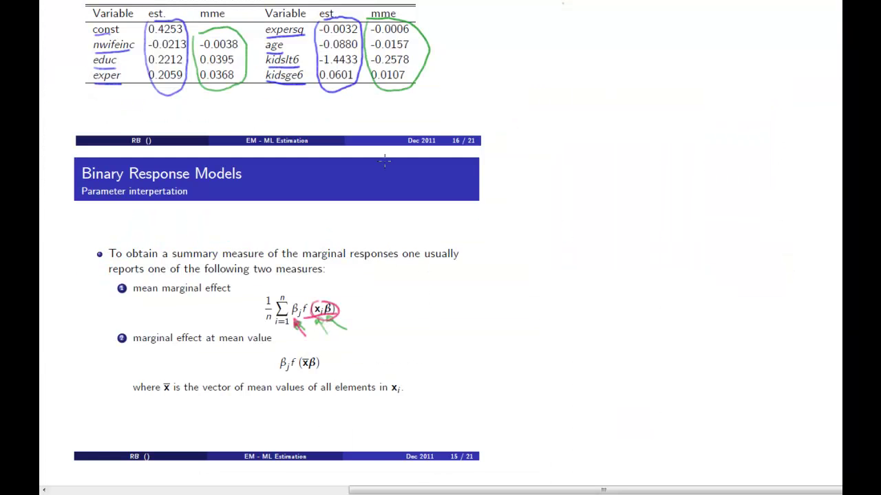
# Step: Underline the mean marginal effect formula and circle β_j in red
pyautogui.moveTo(278, 331)
pyautogui.mouseDown()
pyautogui.moveTo(295, 332)
pyautogui.moveTo(265, 335)
pyautogui.mouseUp()
pyautogui.moveTo(293, 297)
pyautogui.mouseDown()
pyautogui.moveTo(289, 318)
pyautogui.moveTo(303, 319)
pyautogui.moveTo(288, 290)
pyautogui.moveTo(261, 286)
pyautogui.moveTo(261, 302)
pyautogui.mouseUp()
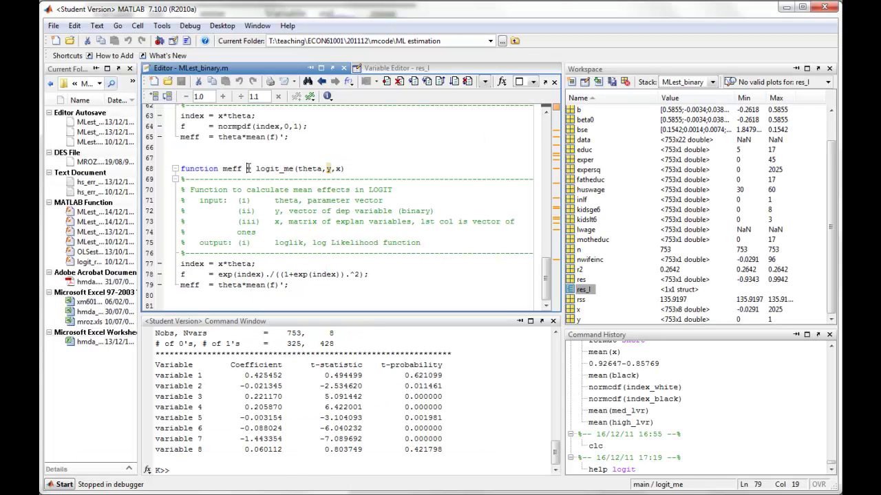
pyautogui.scroll(3, 240, 172)
# Step: Highlight the logit_me call on line 44, then run to a breakpoint at line 46
pyautogui.scroll(6, 240, 171)
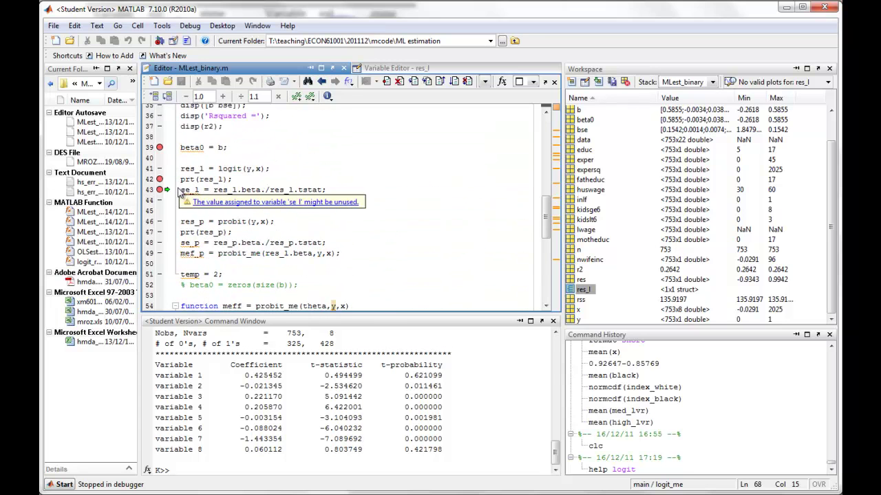
pyautogui.click(227, 221)
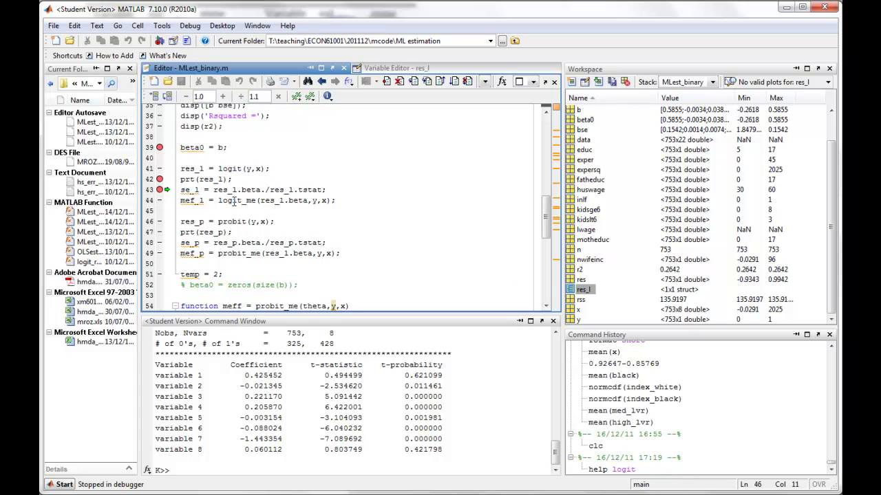
pyautogui.moveTo(217, 200); pyautogui.dragTo(256, 201)
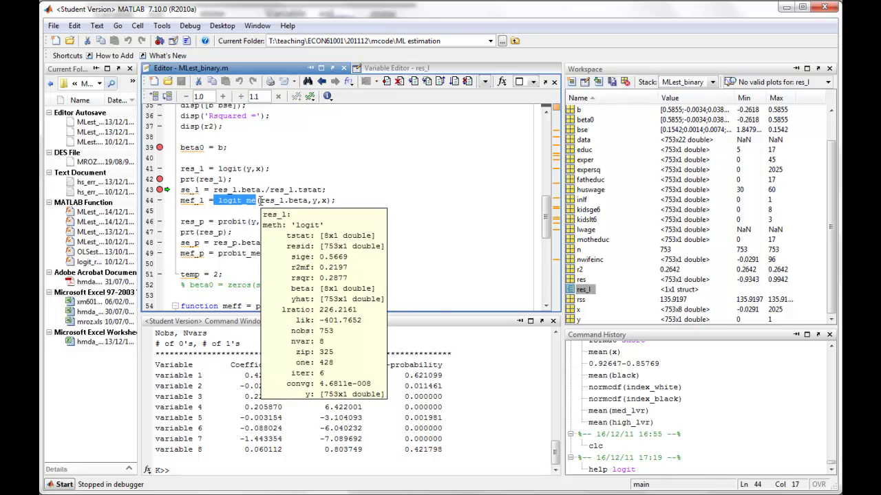
pyautogui.moveTo(260, 200); pyautogui.dragTo(310, 202)
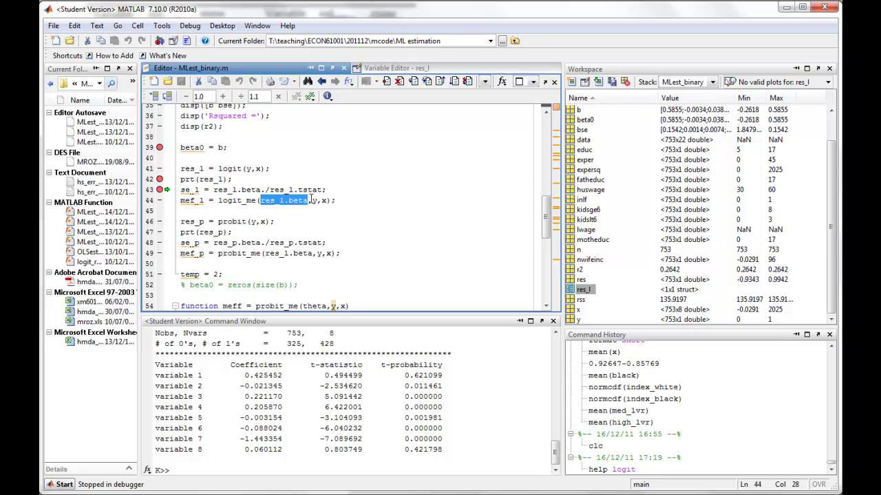
pyautogui.click(160, 221)
pyautogui.click(456, 81)
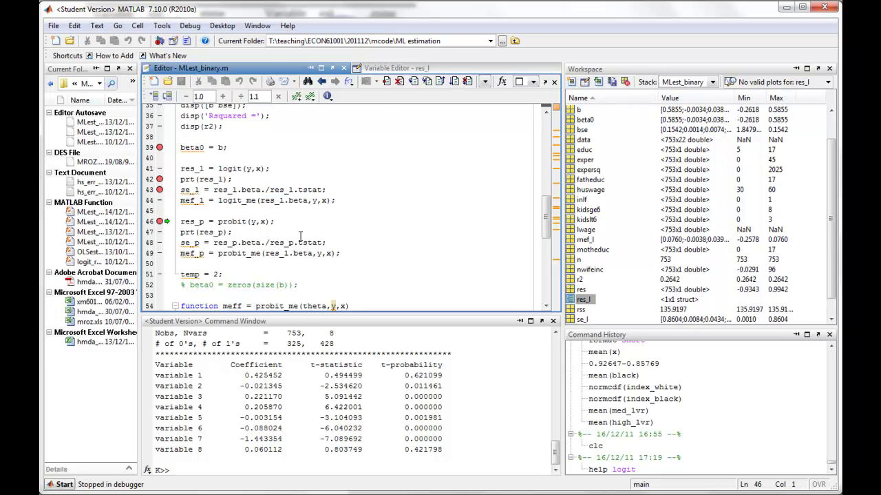
pyautogui.doubleClick(583, 239)
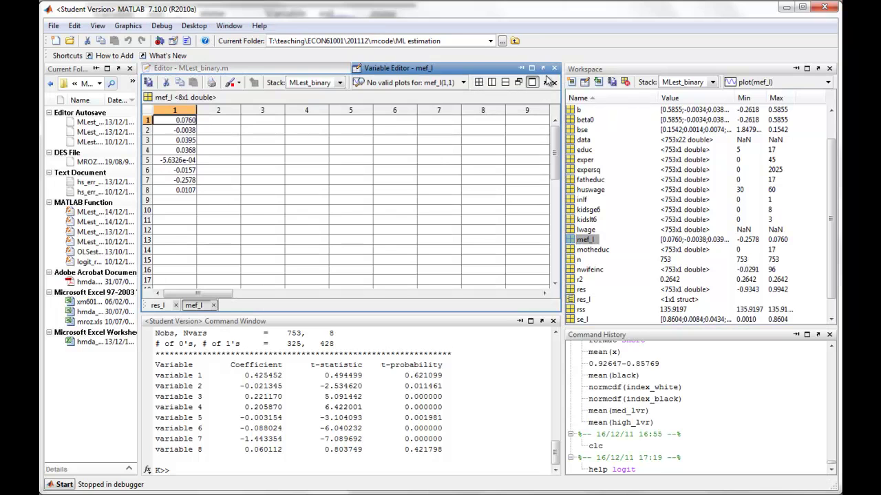
pyautogui.click(543, 69)
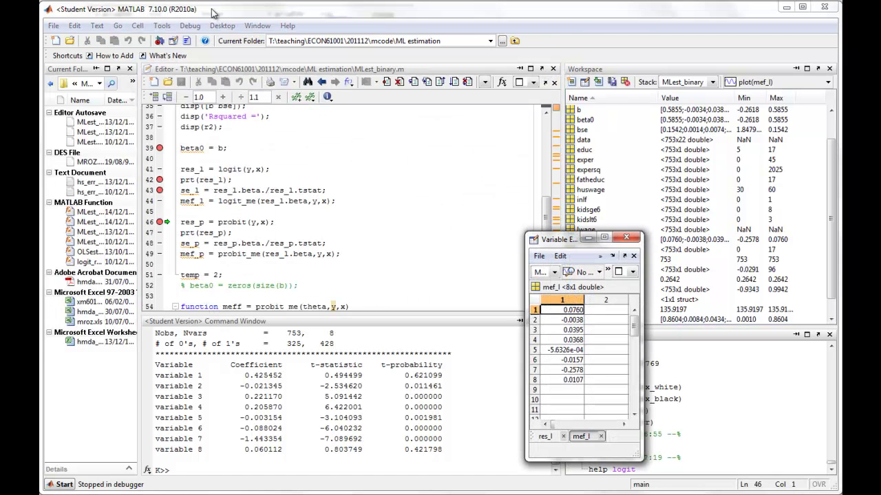
pyautogui.hotkey('alt', 'Tab')
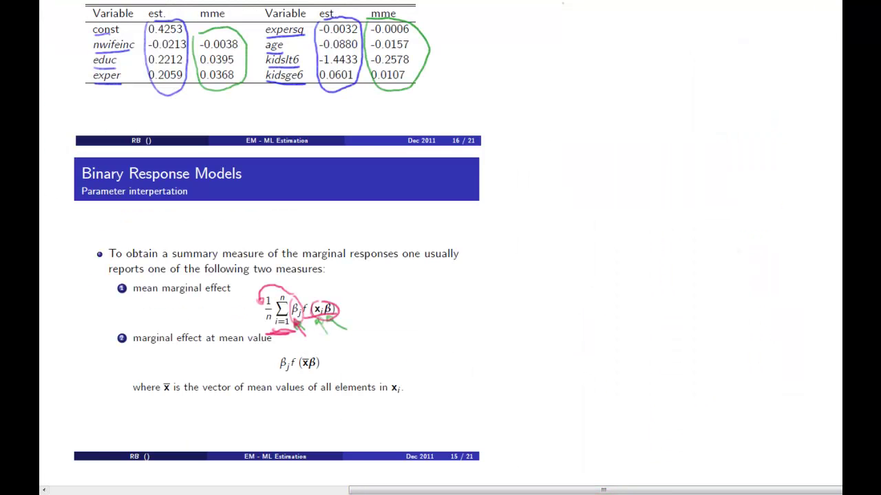
pyautogui.hotkey('alt', 'Tab')
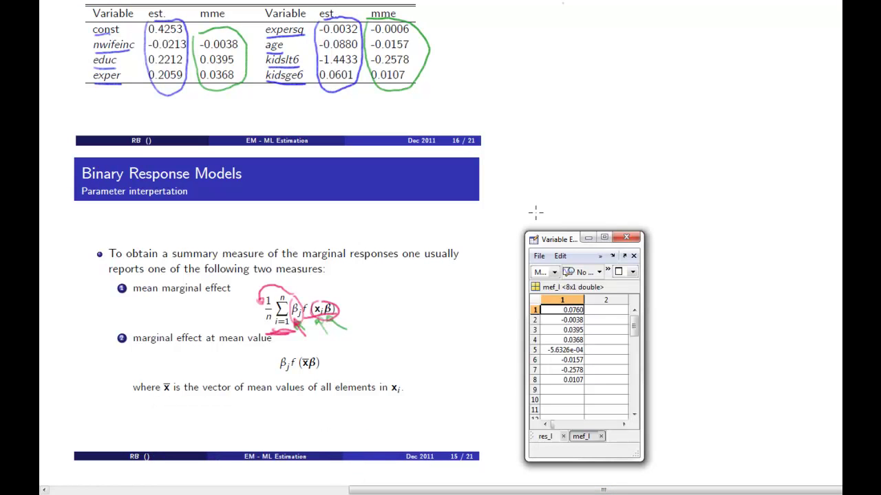
pyautogui.moveTo(561, 242); pyautogui.dragTo(581, 35)
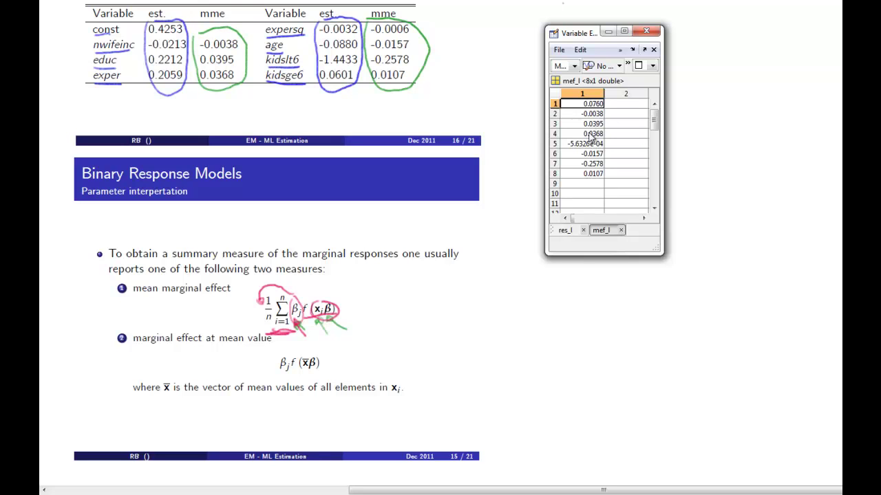
pyautogui.click(590, 115)
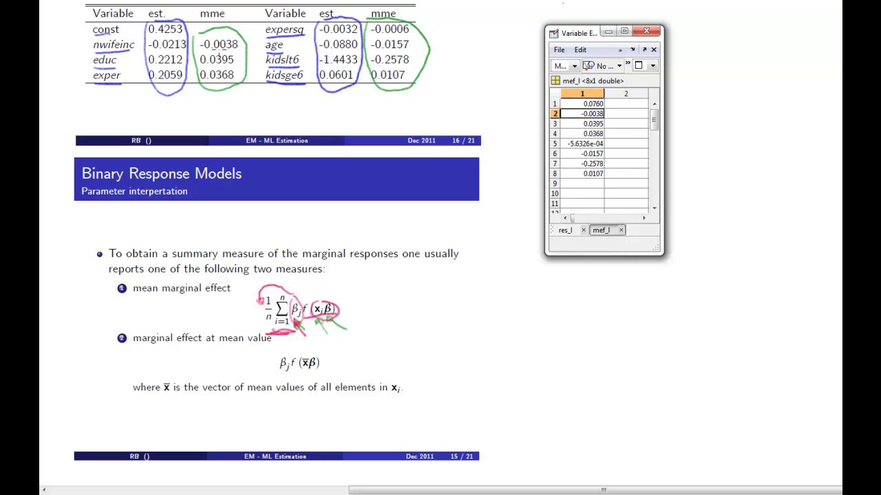
pyautogui.click(590, 125)
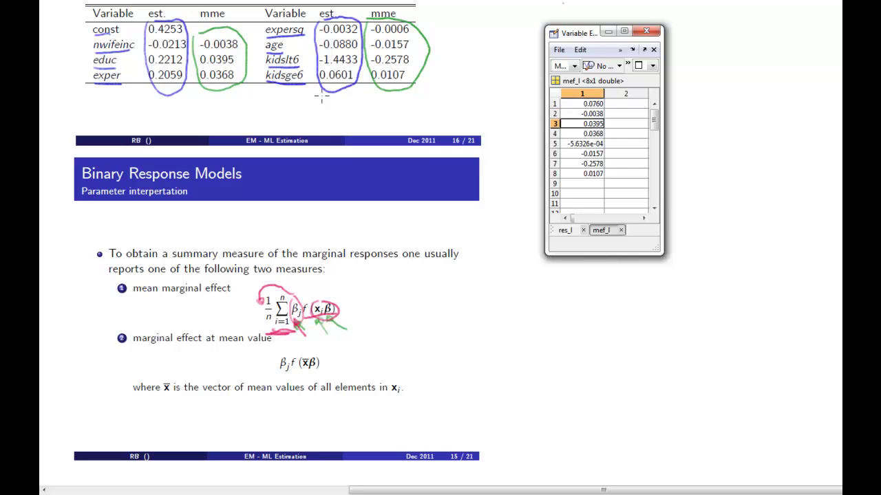
pyautogui.click(586, 135)
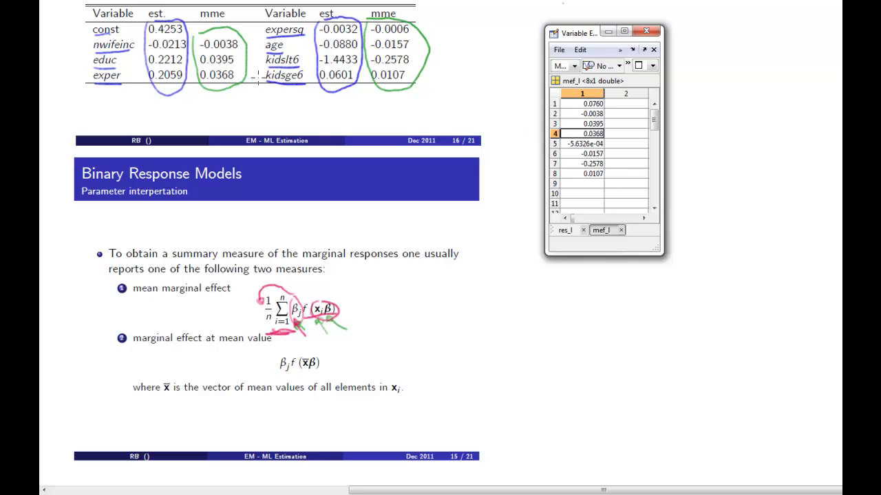
pyautogui.click(590, 155)
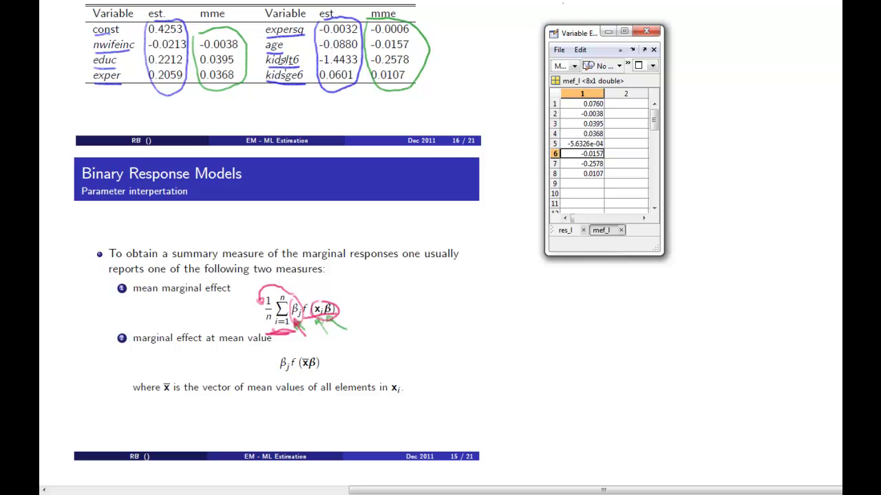
pyautogui.click(588, 165)
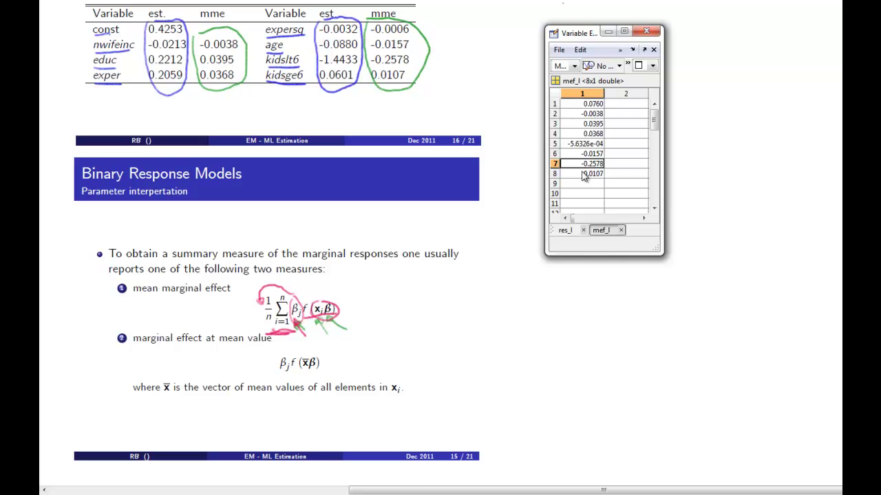
# Step: Back in MATLAB, highlight the res_p = probit(y,x) call on line 46
pyautogui.moveTo(289, 490)
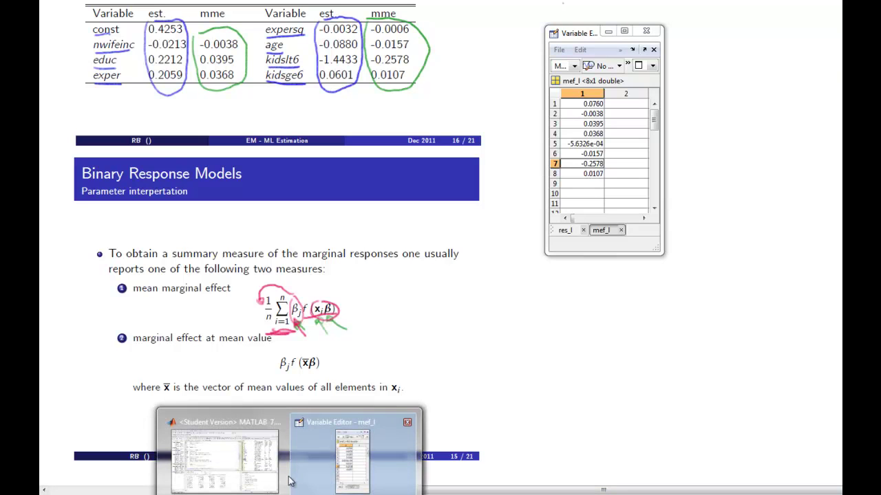
pyautogui.click(214, 463)
pyautogui.click(256, 254)
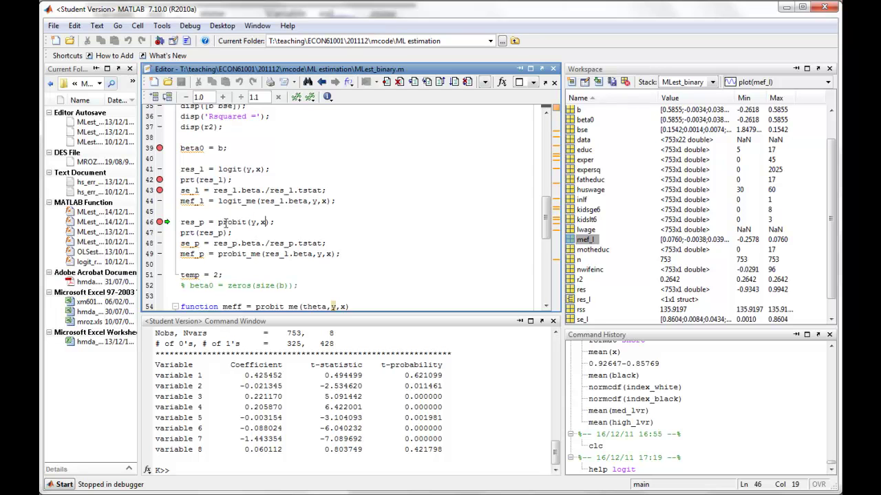
pyautogui.doubleClick(225, 222)
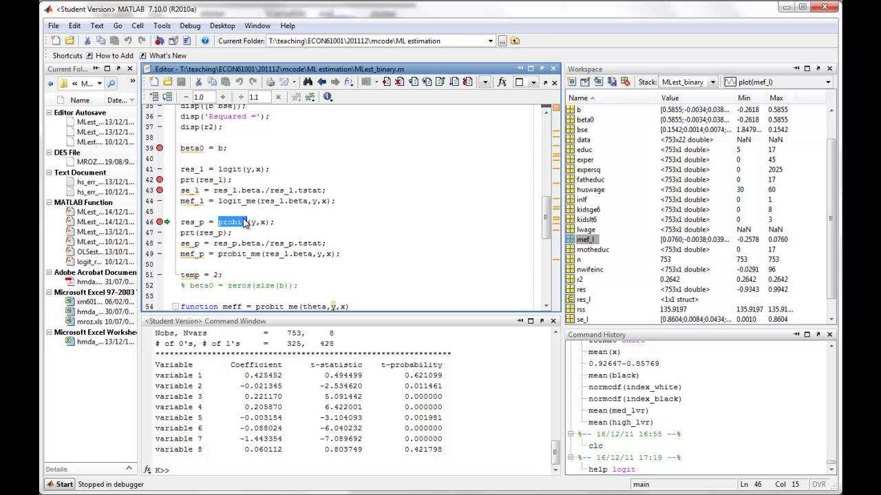
pyautogui.moveTo(253, 224)
pyautogui.moveTo(251, 223); pyautogui.dragTo(267, 223)
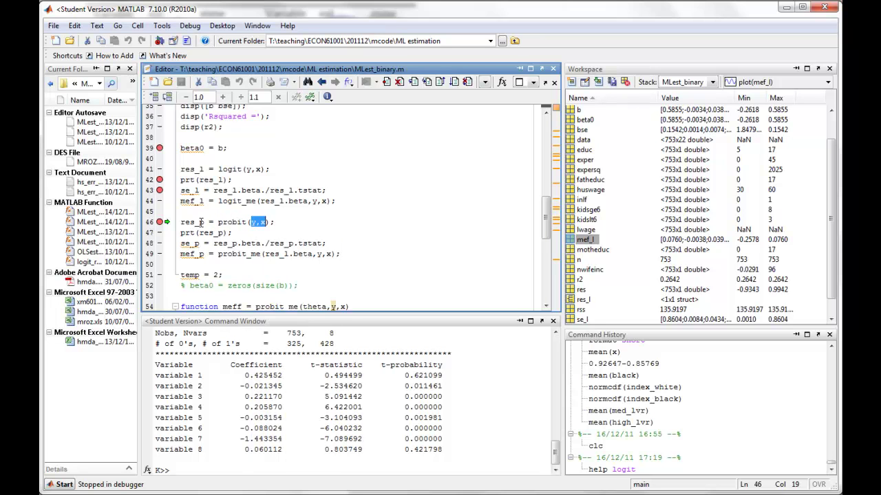
pyautogui.moveTo(204, 223); pyautogui.dragTo(337, 254)
# Step: Set a breakpoint on line 51 and continue running through the probit marginal effects
pyautogui.click(183, 254)
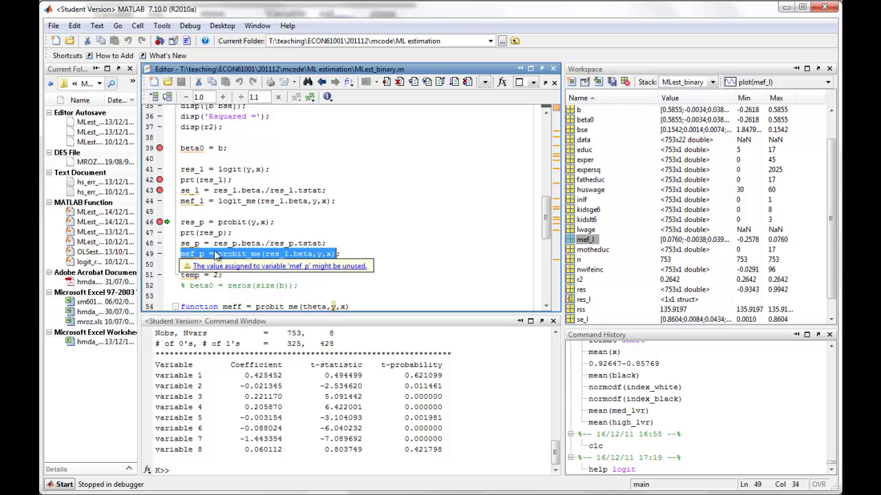
pyautogui.click(160, 275)
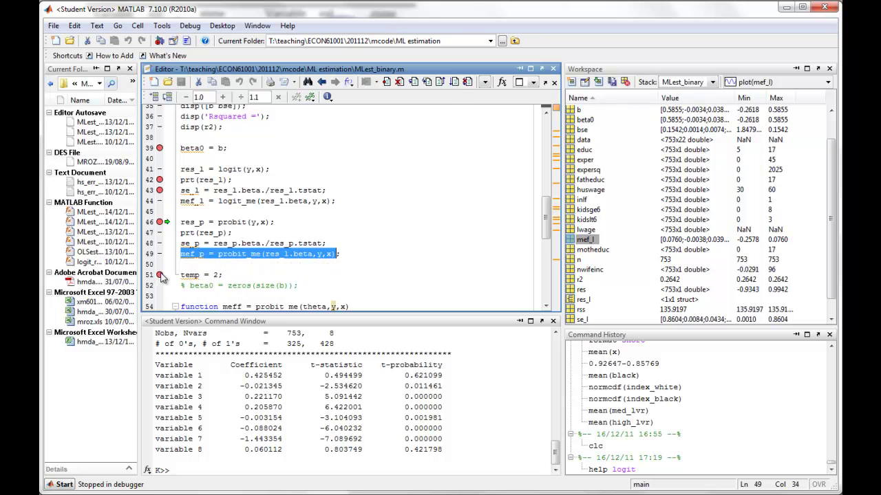
pyautogui.click(454, 83)
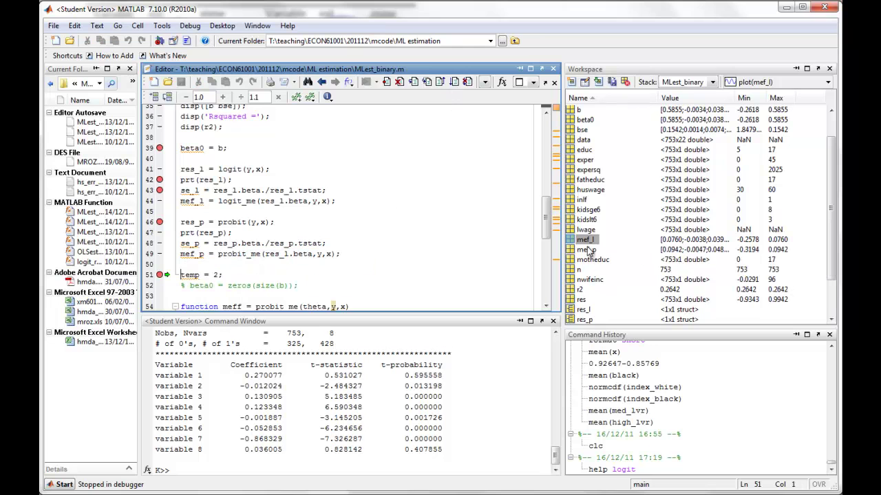
pyautogui.doubleClick(585, 249)
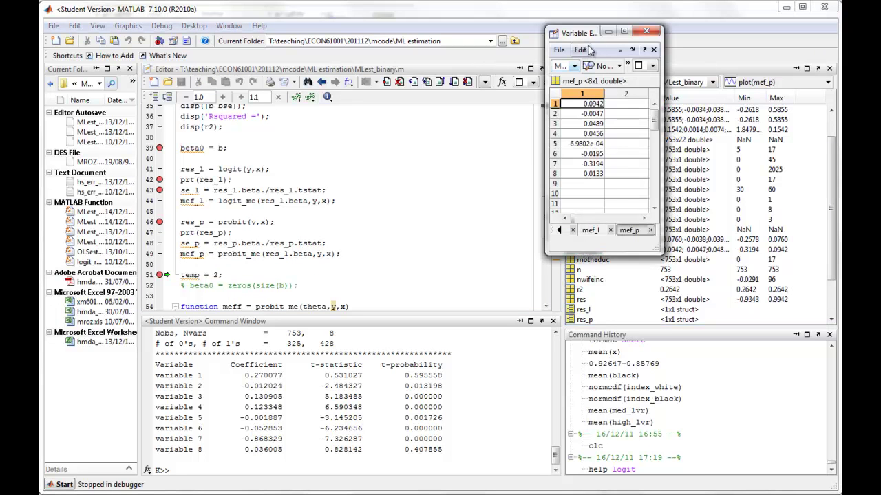
pyautogui.click(652, 66)
pyautogui.click(638, 87)
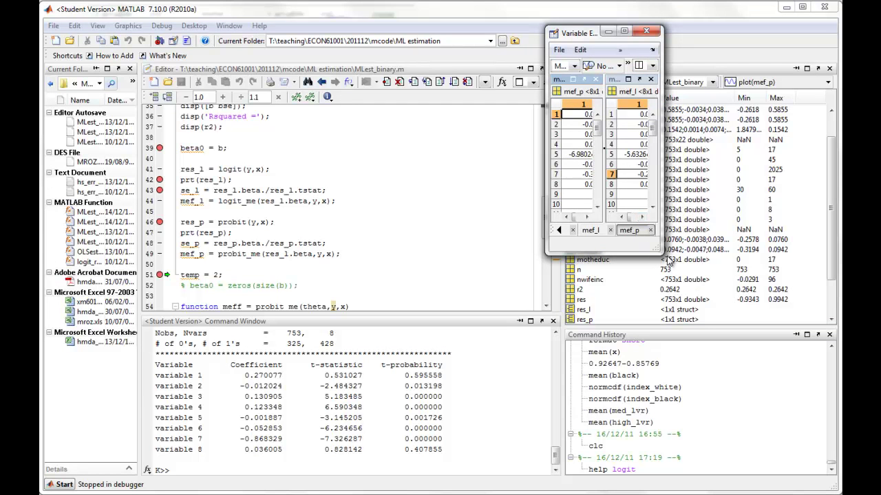
pyautogui.moveTo(657, 249); pyautogui.dragTo(744, 285)
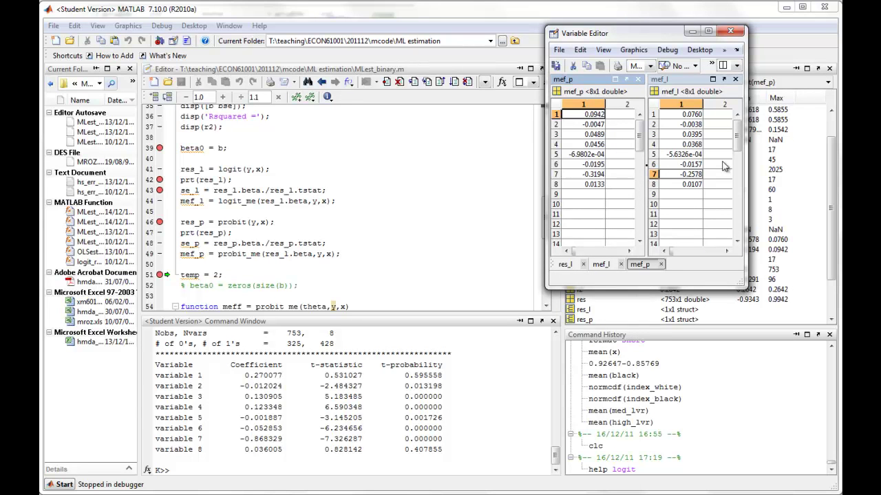
pyautogui.click(593, 165)
pyautogui.click(691, 165)
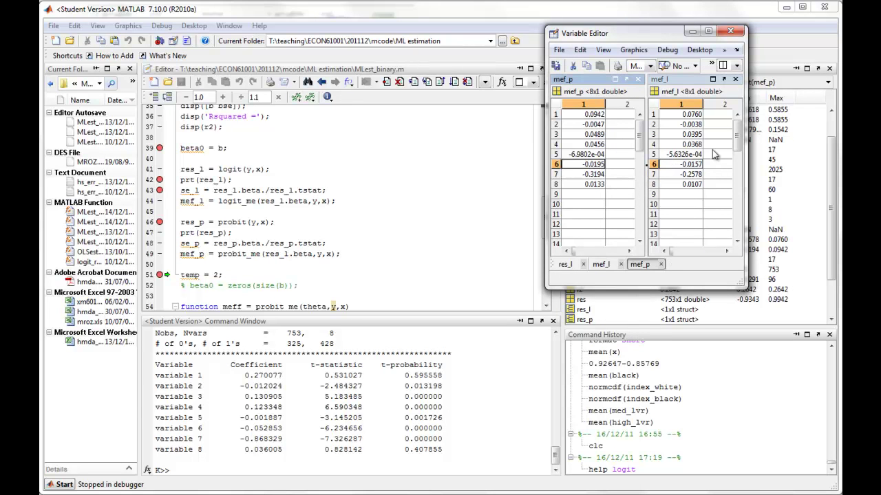
pyautogui.click(691, 145)
pyautogui.click(593, 134)
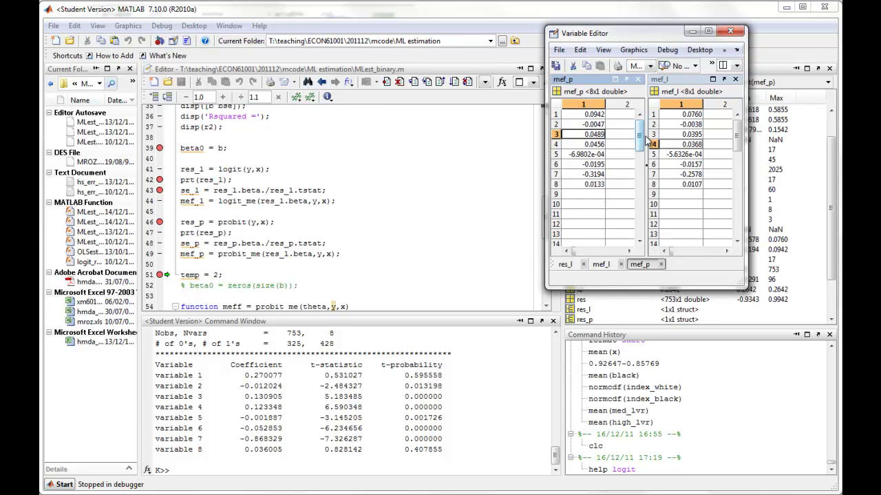
pyautogui.click(679, 135)
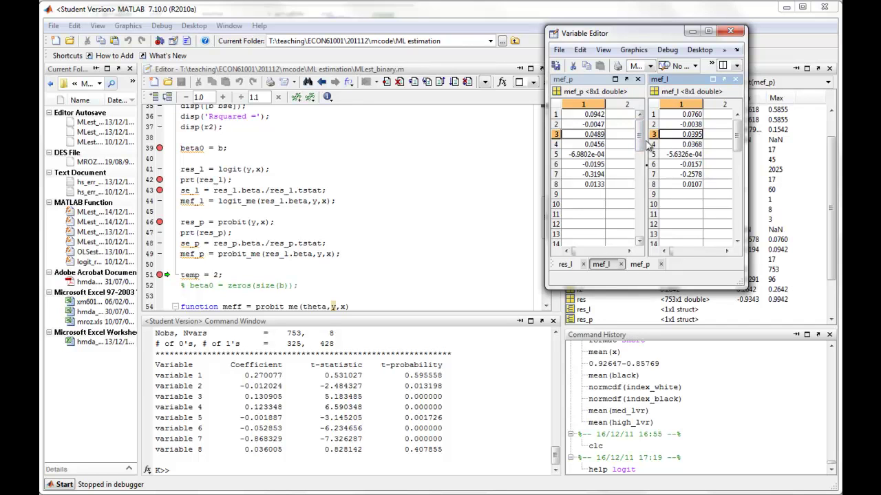
pyautogui.click(585, 146)
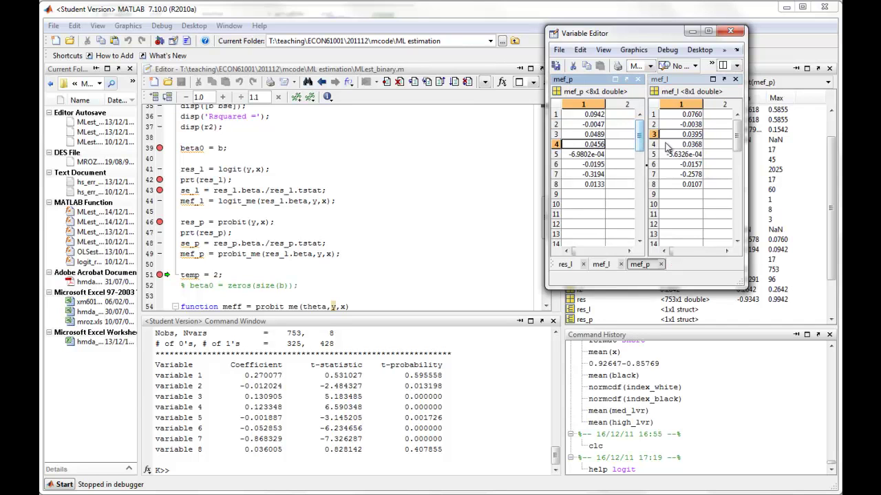
pyautogui.click(684, 147)
pyautogui.click(685, 163)
pyautogui.click(595, 174)
pyautogui.click(694, 174)
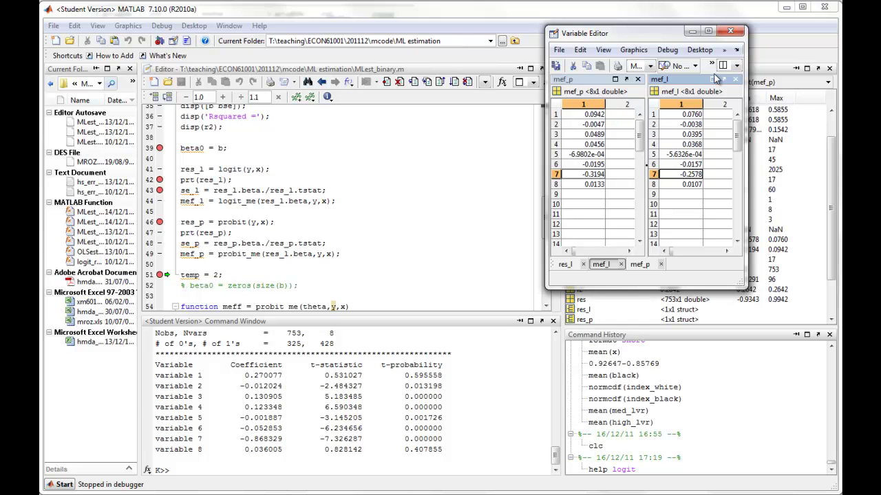
pyautogui.click(342, 238)
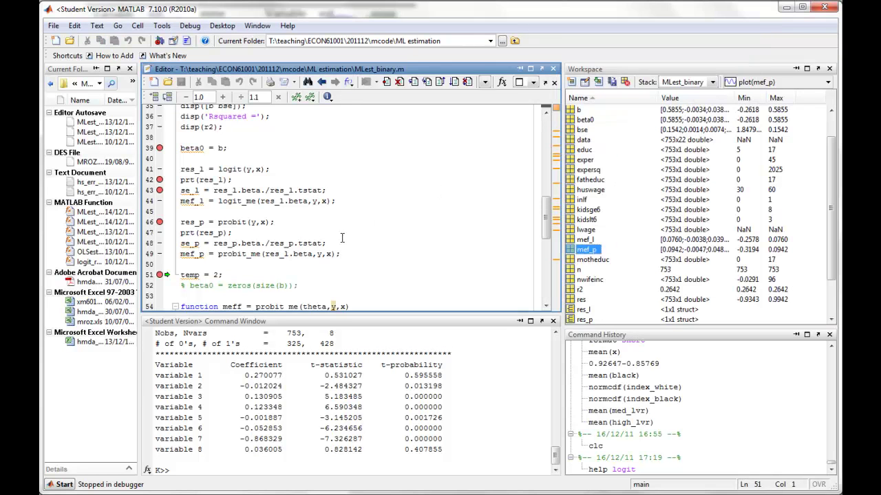
pyautogui.doubleClick(223, 168)
pyautogui.doubleClick(231, 221)
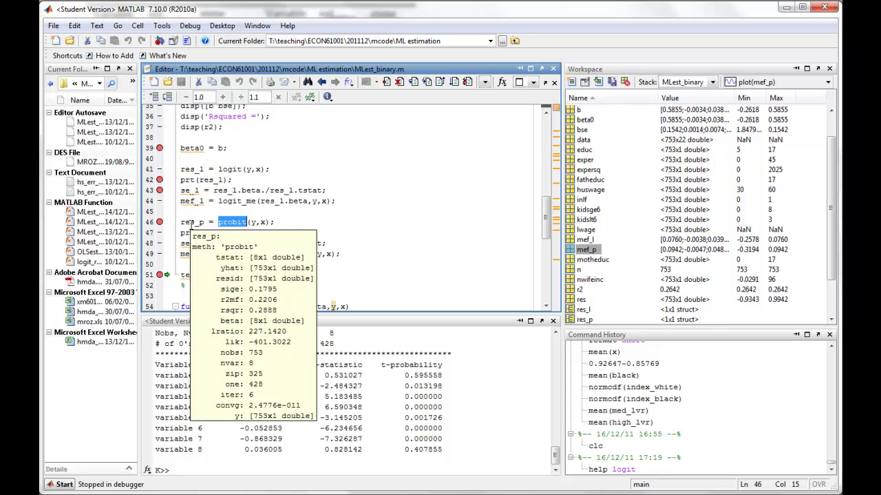
pyautogui.moveTo(191, 225)
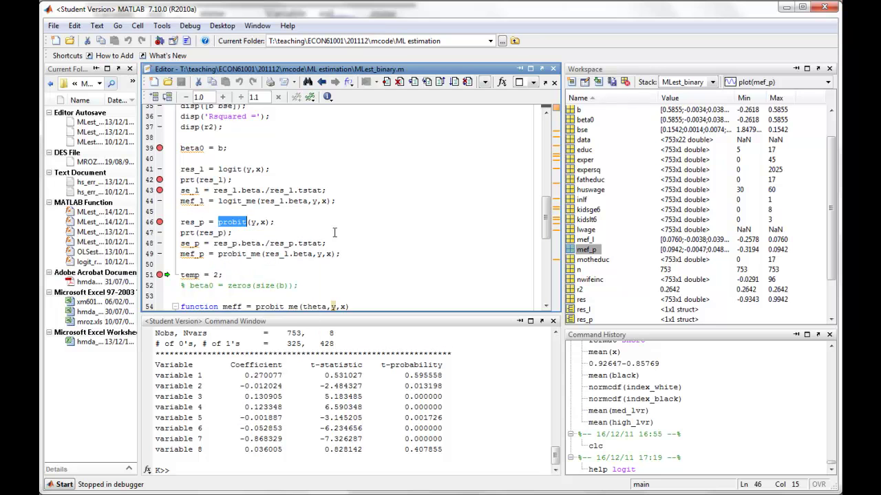